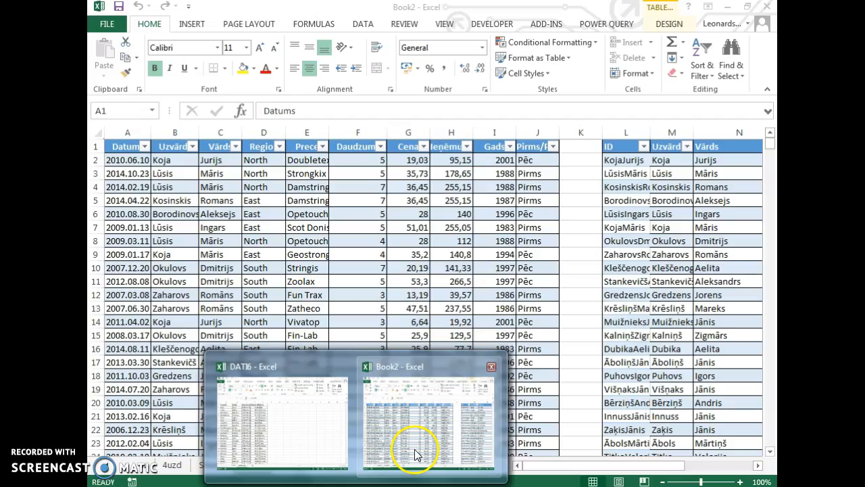
Switch to the Book2 workbook and examine the Dienas likme and ID columns of the employee table on the DATI sheet.
left_click(416, 454)
left_click(453, 309)
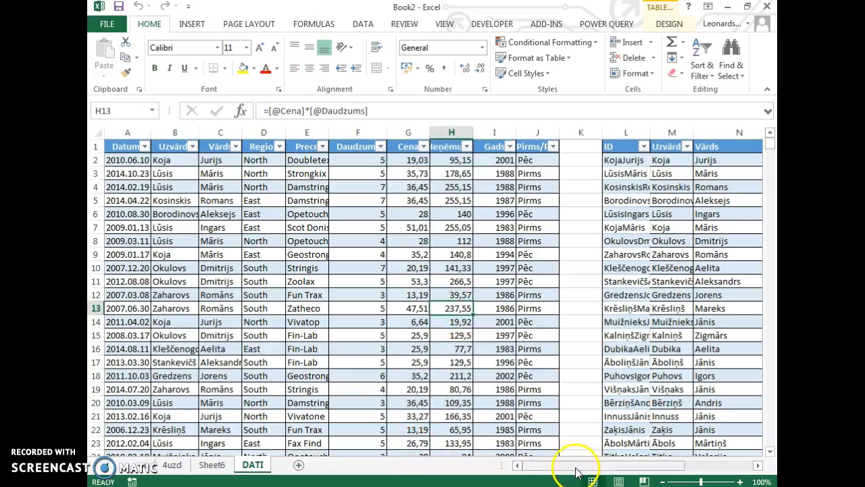
left_click_drag(574, 465, 718, 472)
left_click_drag(683, 163, 685, 449)
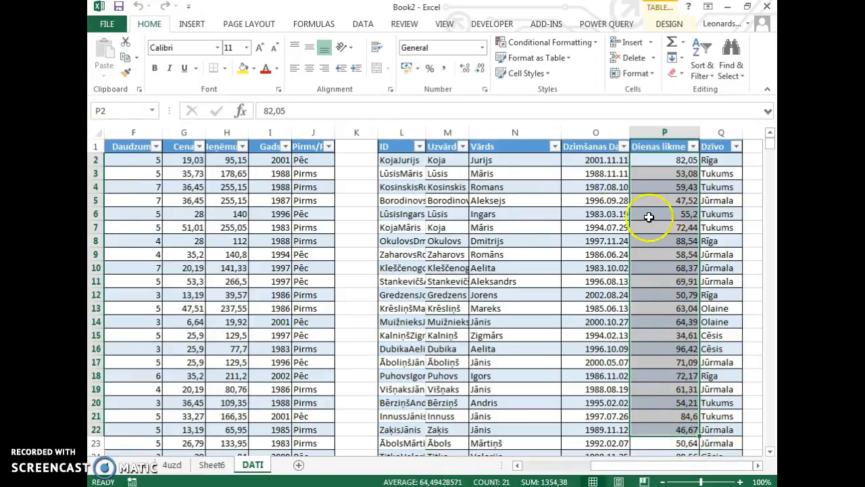
left_click(406, 171)
left_click(670, 146)
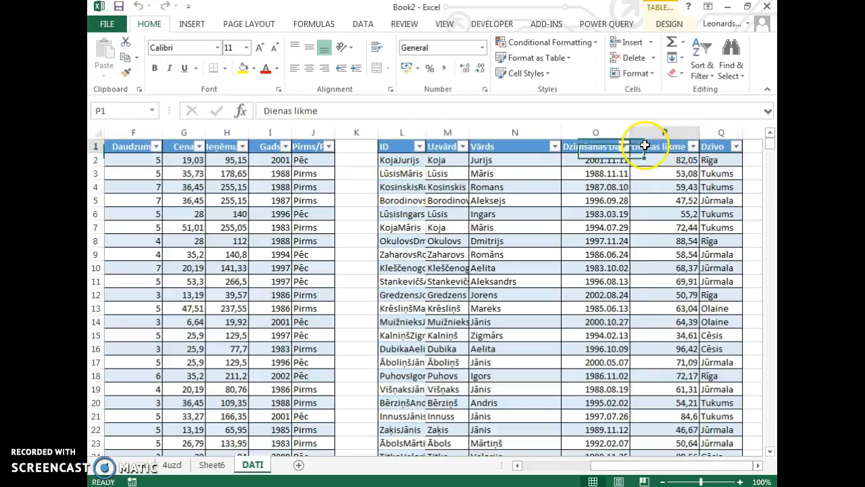
left_click_drag(402, 160, 402, 392)
left_click(402, 279)
left_click(400, 296)
left_click(401, 323)
left_click(405, 336)
left_click(400, 311)
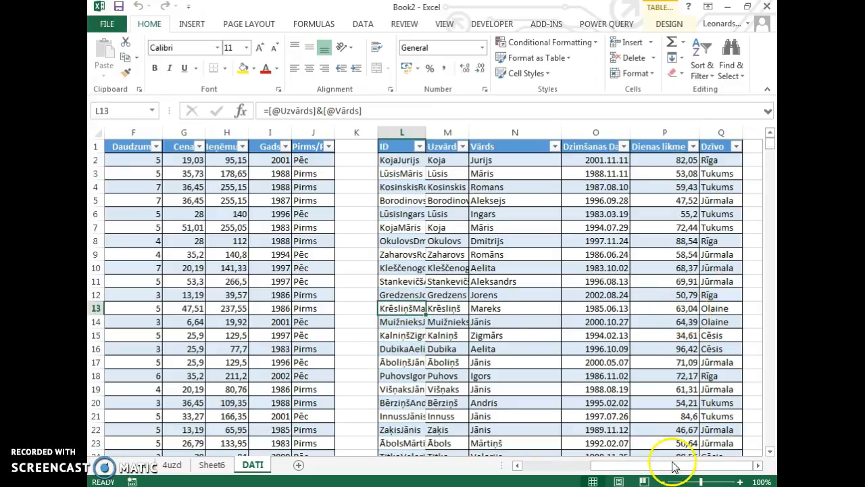
Examine the sales table's Datums, Uzvārds and Vārds columns and the formula in its Pirms/Pēc column.
left_click_drag(667, 463, 541, 465)
left_click(227, 241)
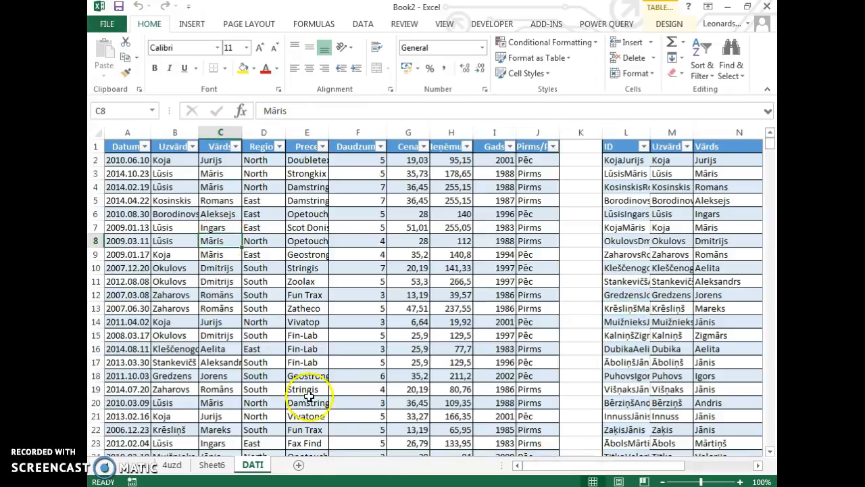
left_click(346, 329)
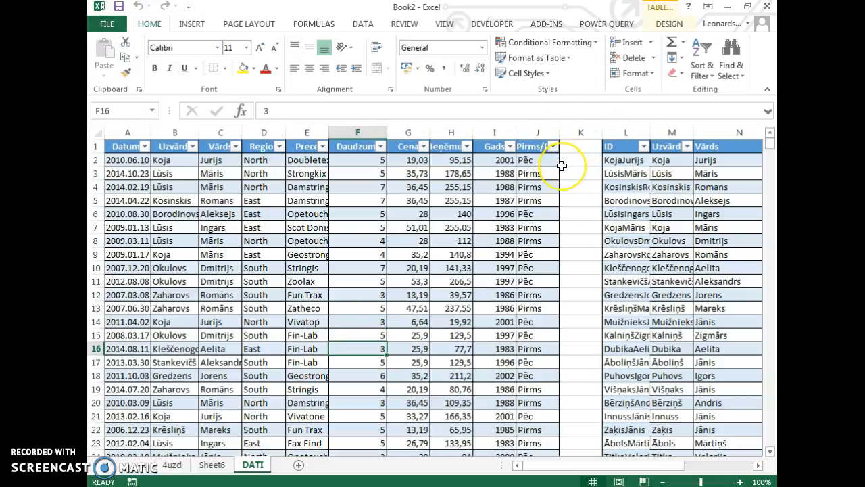
left_click(533, 269)
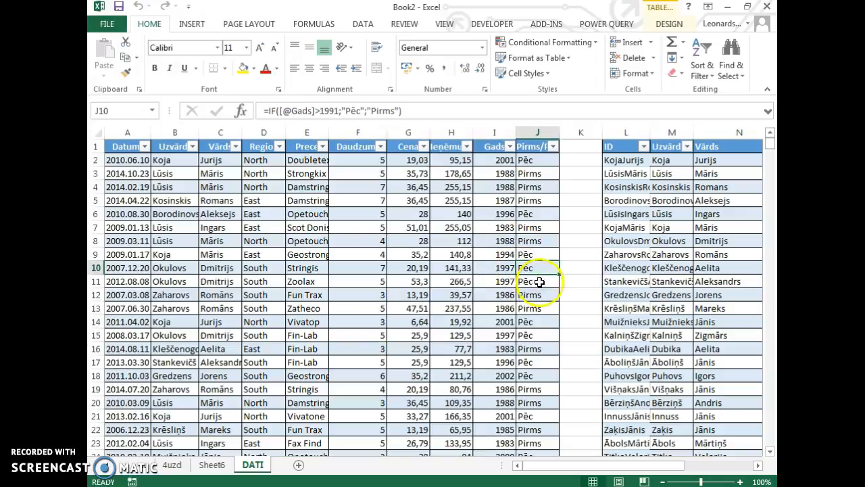
scroll(521, 298, "down", 10)
scroll(517, 299, "up", 10)
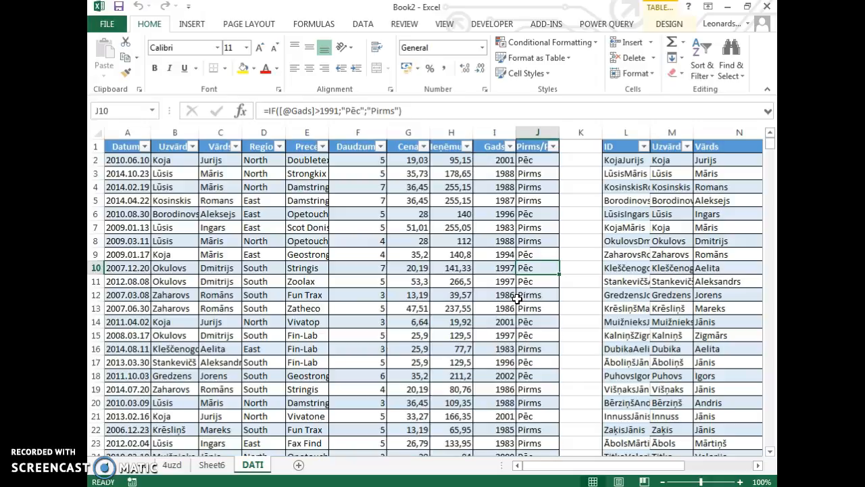
left_click(302, 211)
left_click(169, 176)
left_click(132, 170)
left_click(175, 201)
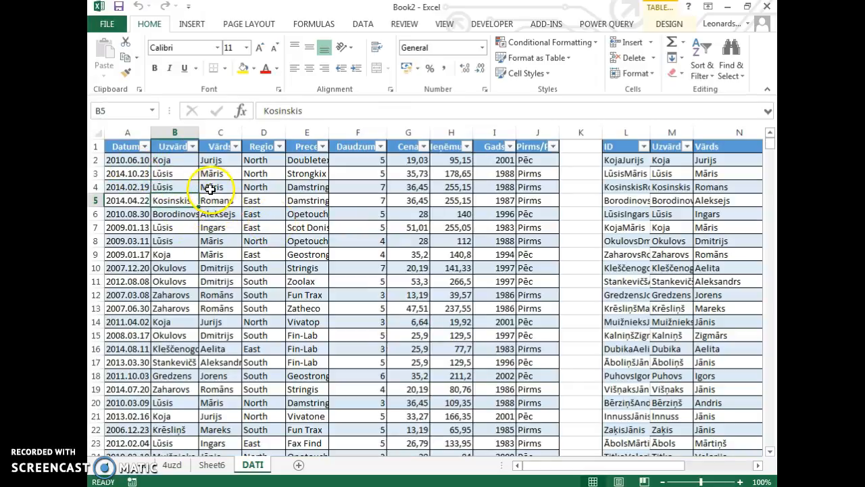
left_click(127, 132)
left_click(175, 132)
left_click(219, 131)
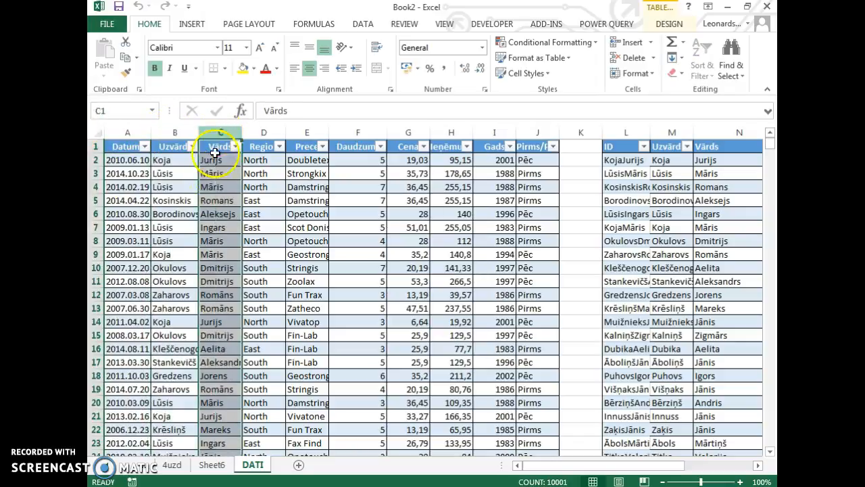
left_click(223, 187)
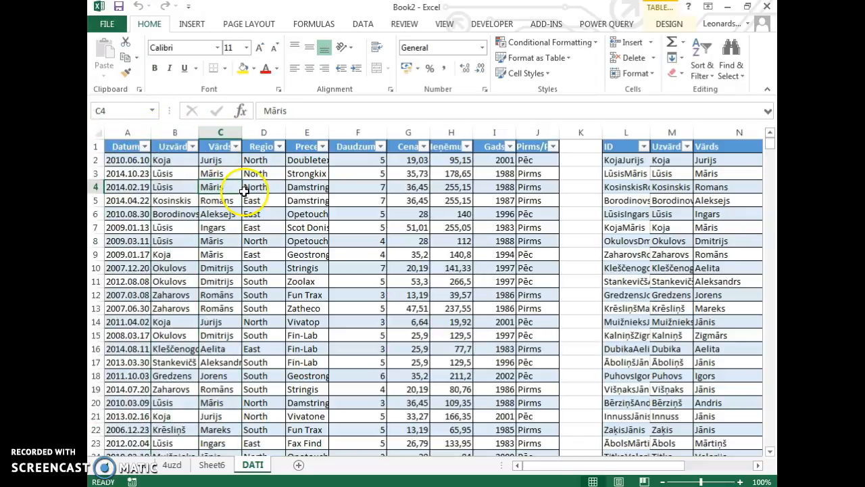
Sort the sales table by Datums from oldest to newest, with further levels for Uzvārds and Vārds, both A to Z.
left_click(370, 26)
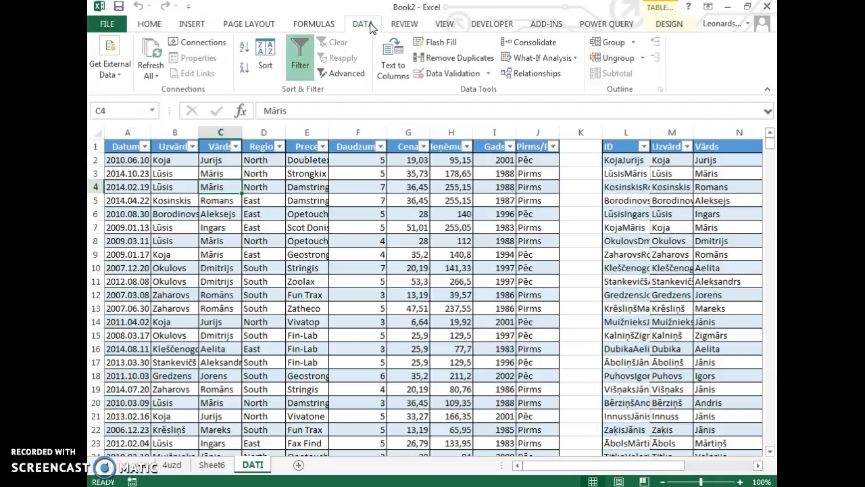
left_click(265, 62)
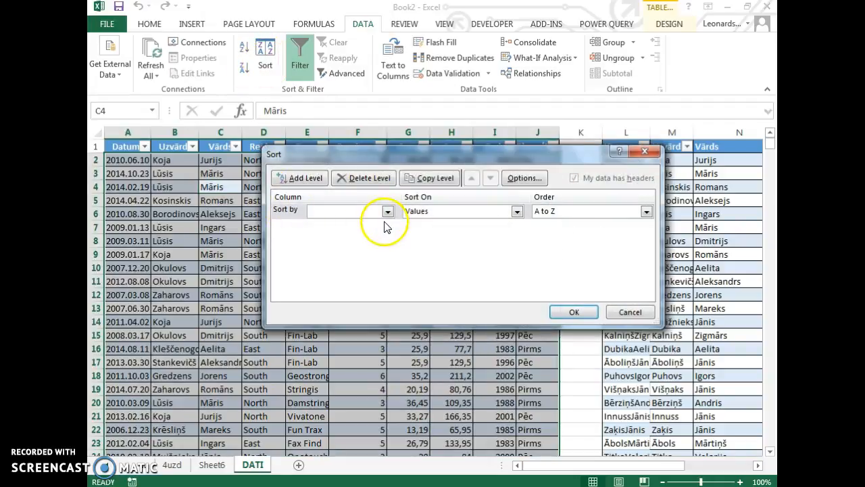
left_click(345, 216)
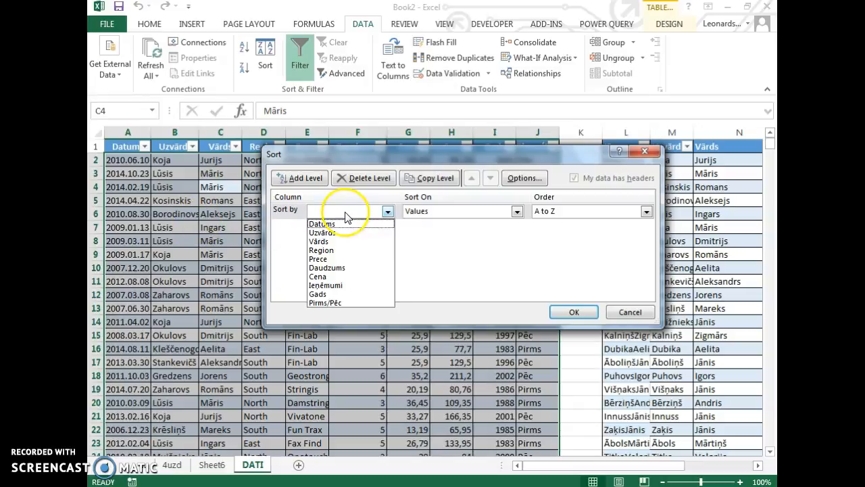
left_click(331, 221)
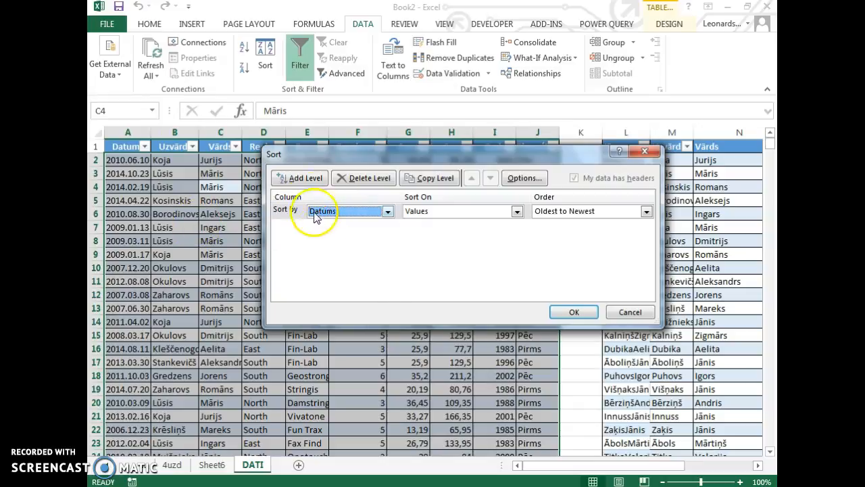
left_click(297, 178)
left_click(351, 229)
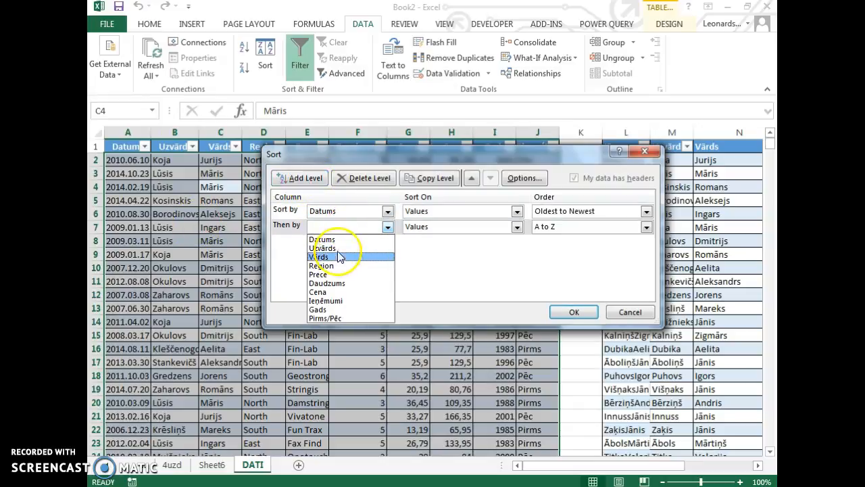
left_click(323, 248)
left_click(297, 178)
left_click(345, 242)
left_click(318, 272)
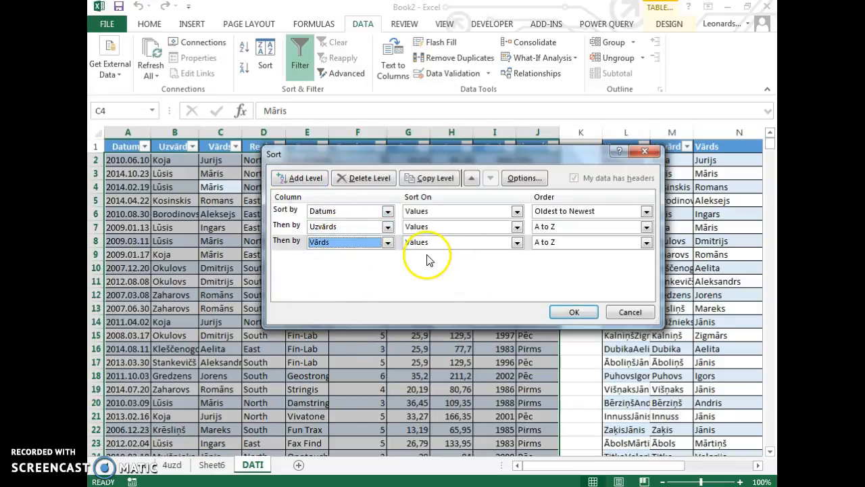
left_click(574, 312)
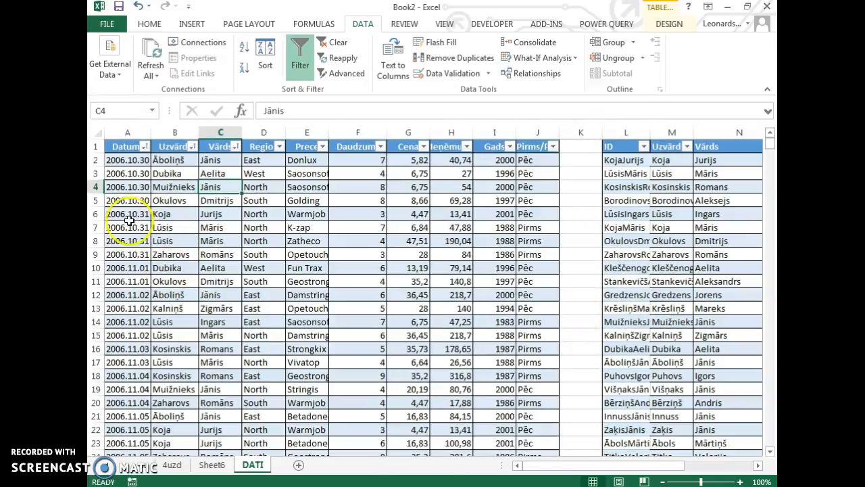
Examine the sorted sales rows for repeated date and employee combinations, such as rows 7–8 and 22–23, comparing them with rows 30–31.
left_click_drag(106, 227, 289, 236)
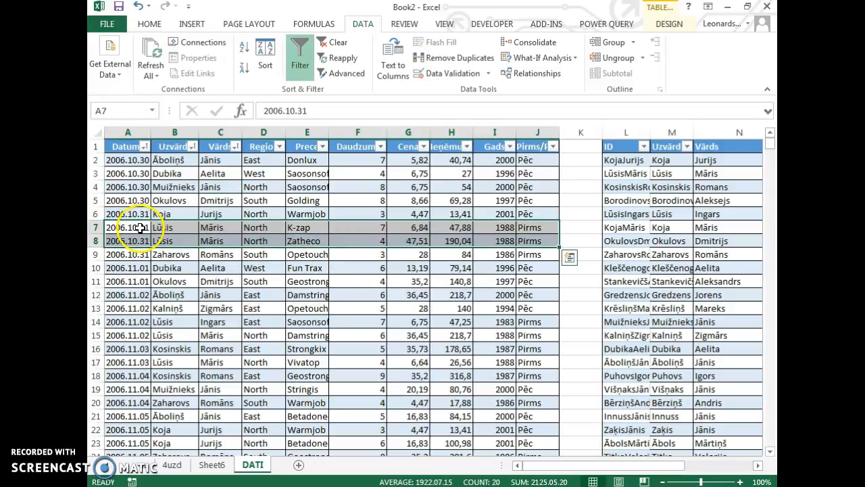
left_click_drag(121, 228, 532, 243)
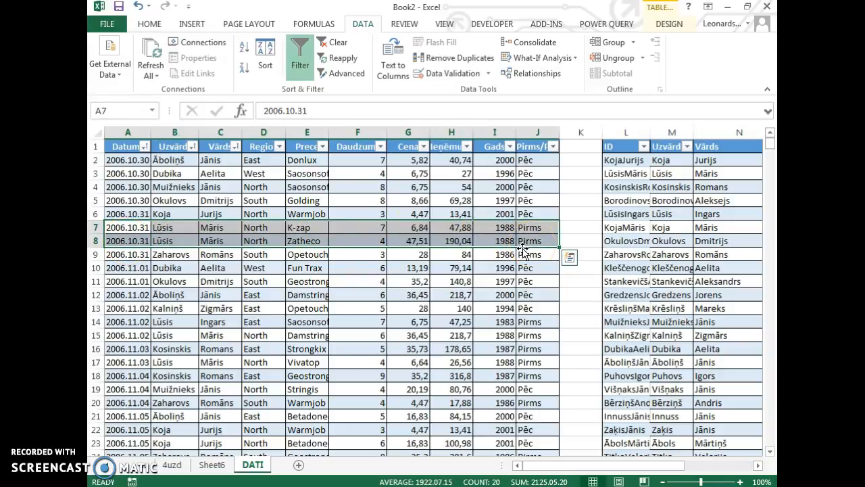
left_click_drag(118, 230, 534, 245)
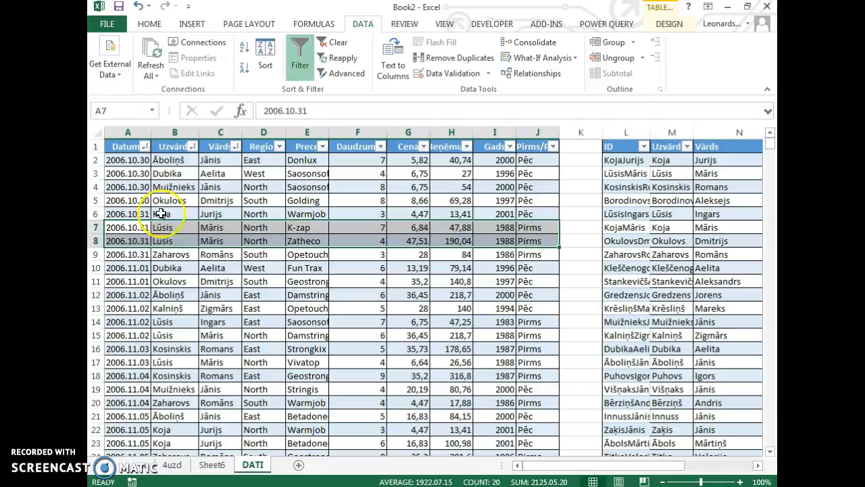
left_click_drag(111, 229, 541, 229)
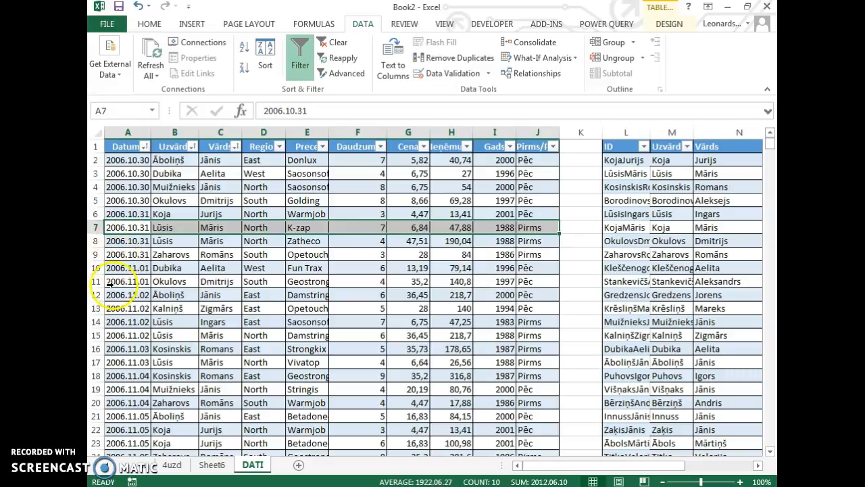
left_click_drag(118, 227, 553, 239)
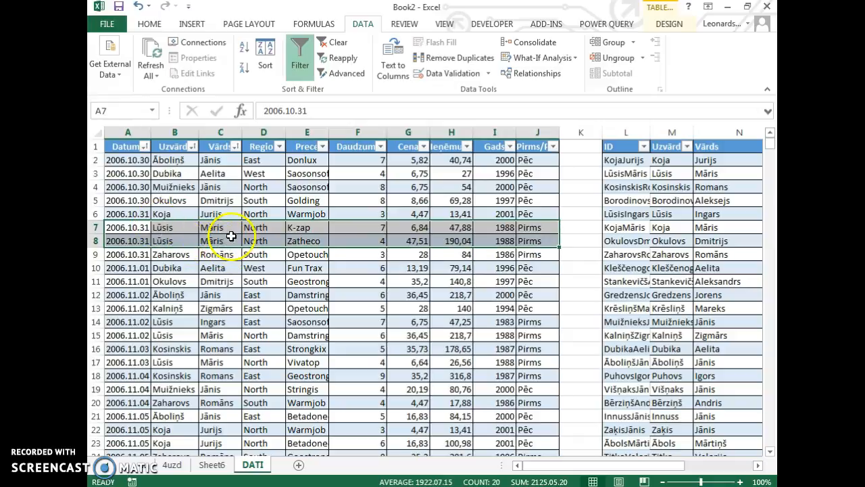
scroll(115, 406, "down", 3)
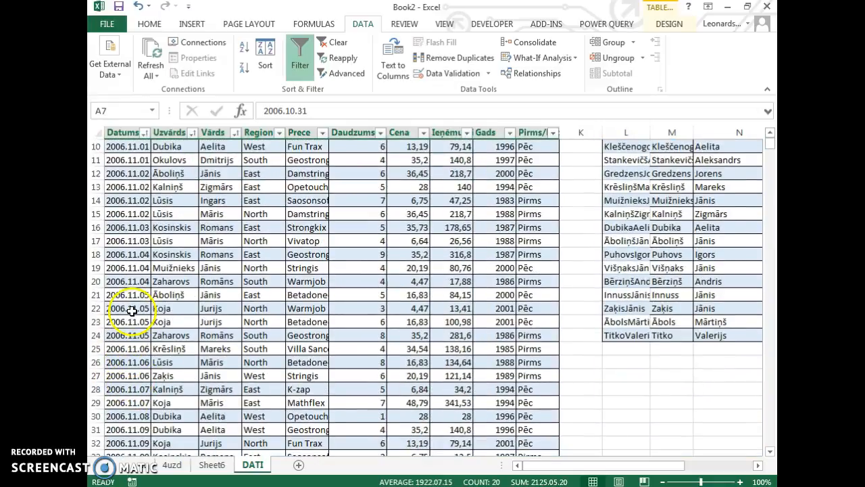
left_click_drag(121, 309, 508, 320)
left_click_drag(120, 416, 544, 433)
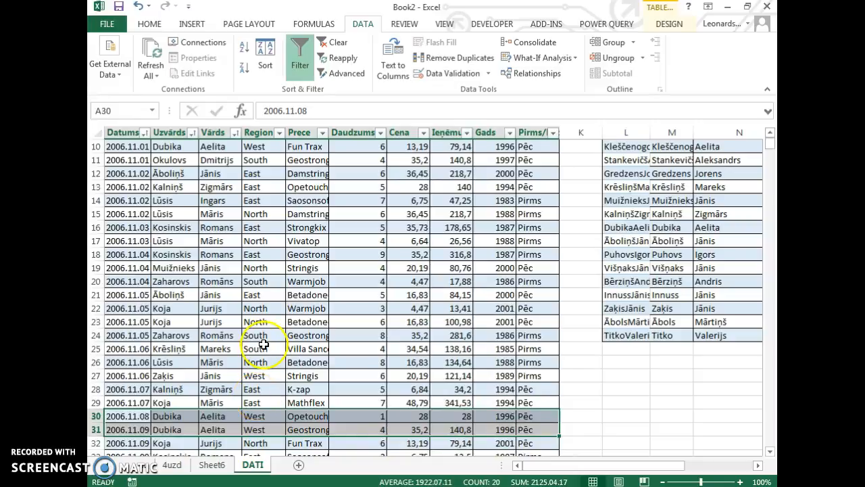
left_click_drag(120, 308, 536, 322)
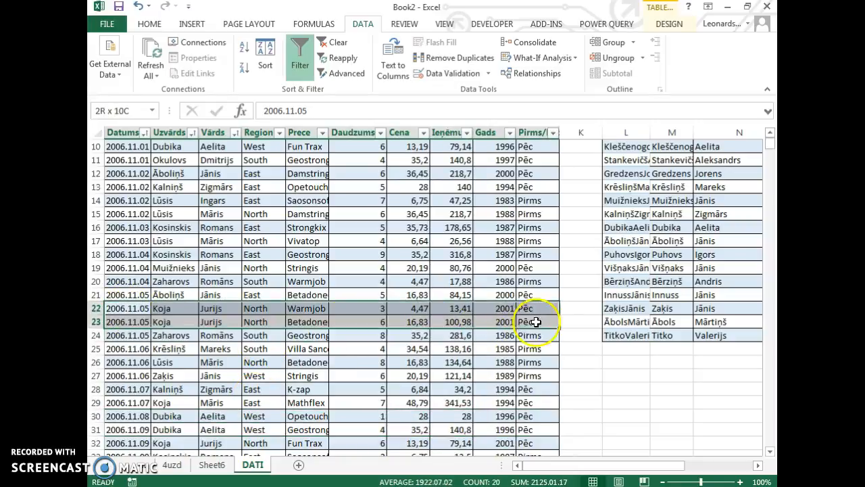
left_click_drag(121, 308, 216, 325)
left_click_drag(125, 308, 130, 323)
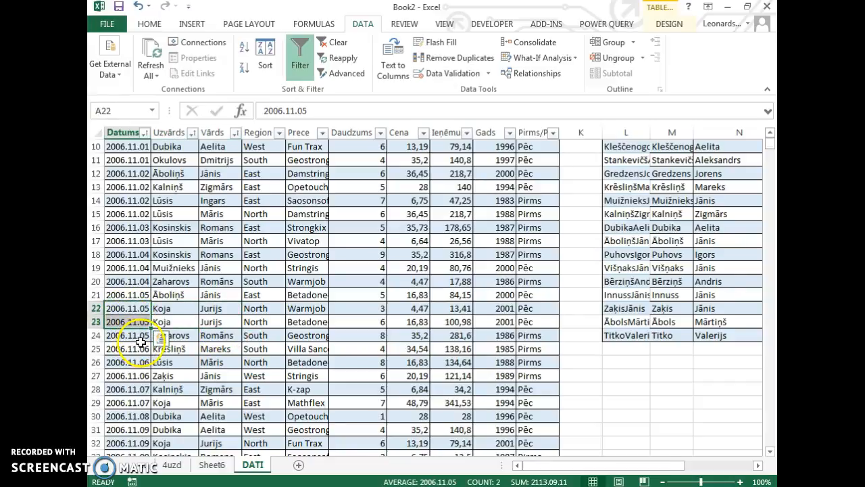
scroll(140, 341, "up", 3)
left_click(128, 159)
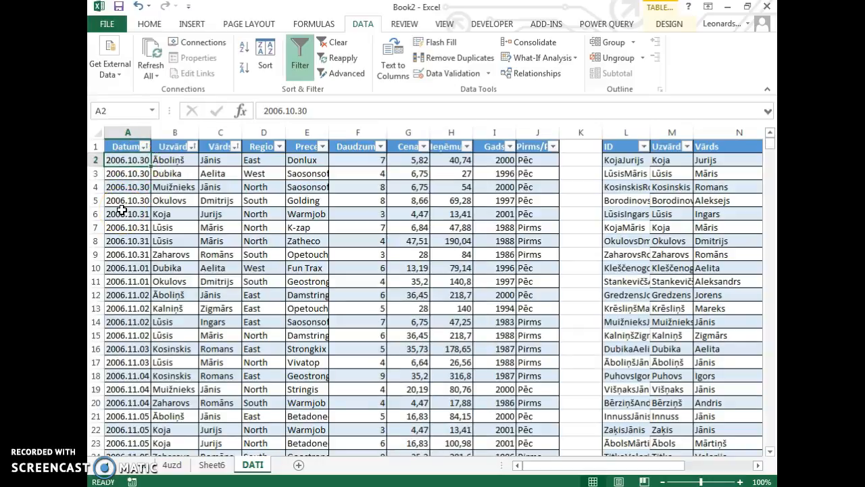
Insert a table column to the right of Pirms/Pēc in the sales table and name it Alga.
right_click(534, 160)
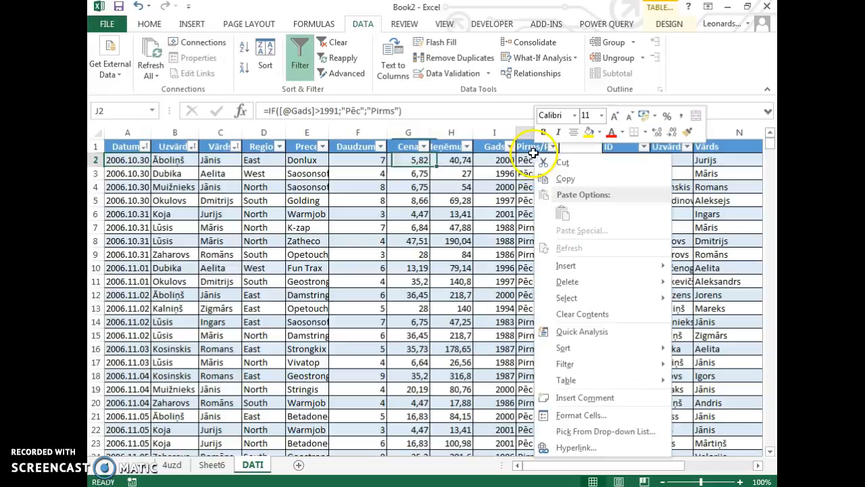
mouse_move(579, 266)
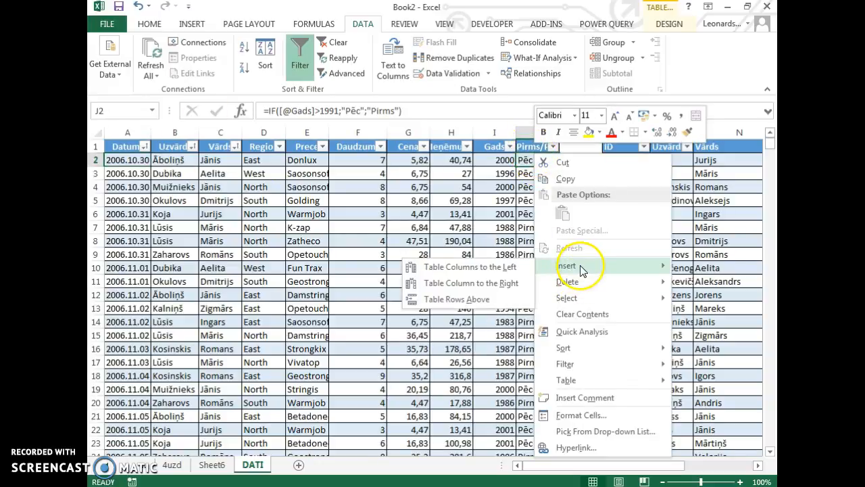
left_click(505, 289)
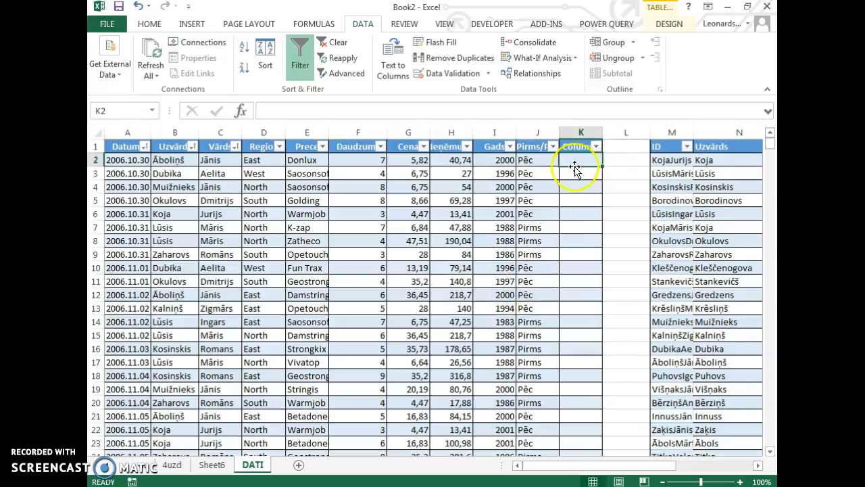
left_click(578, 146)
type("Al")
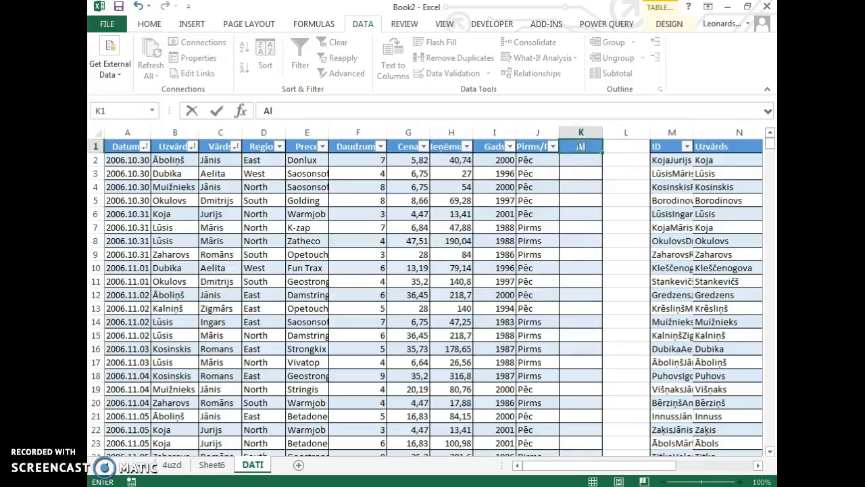
type("ga")
key("Return")
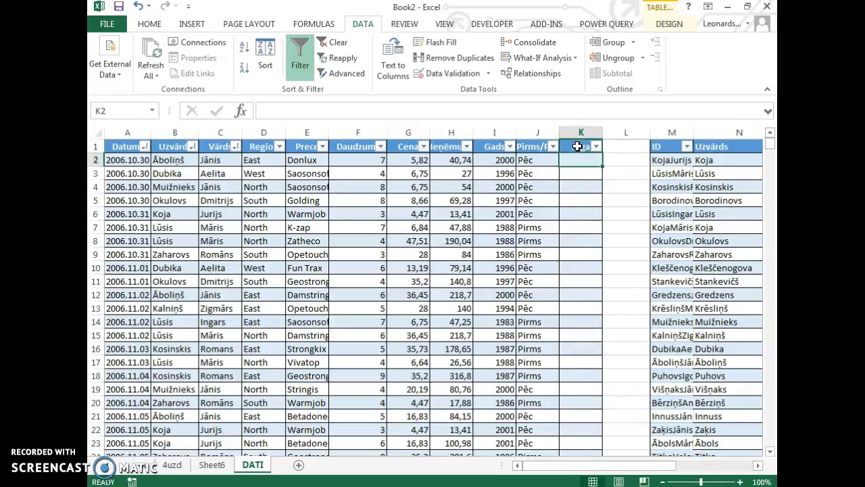
Copy the VLOOKUP part, without the YEAR wrapper, from the formula in the first data row of the Gads column.
left_click(757, 465)
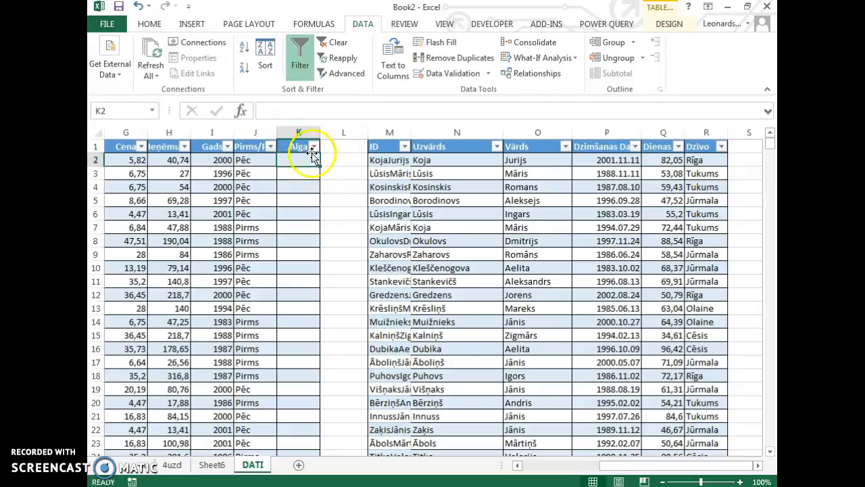
left_click(247, 163)
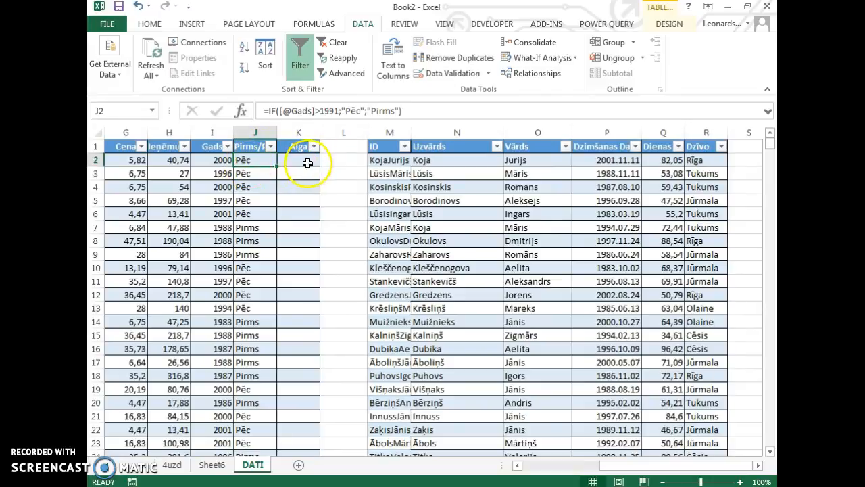
left_click(217, 162)
left_click_drag(292, 110, 521, 112)
key("ctrl+c")
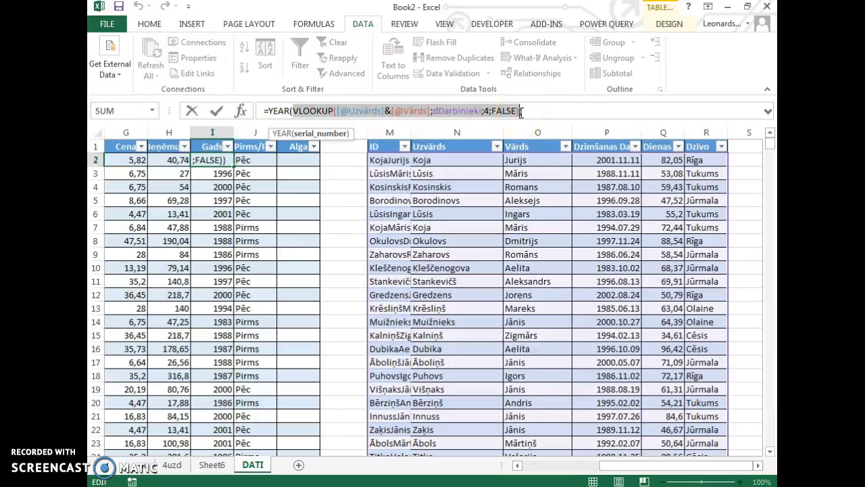
key("Return")
Paste the copied VLOOKUP into the first Alga cell and put an equals sign in front of it.
left_click(288, 160)
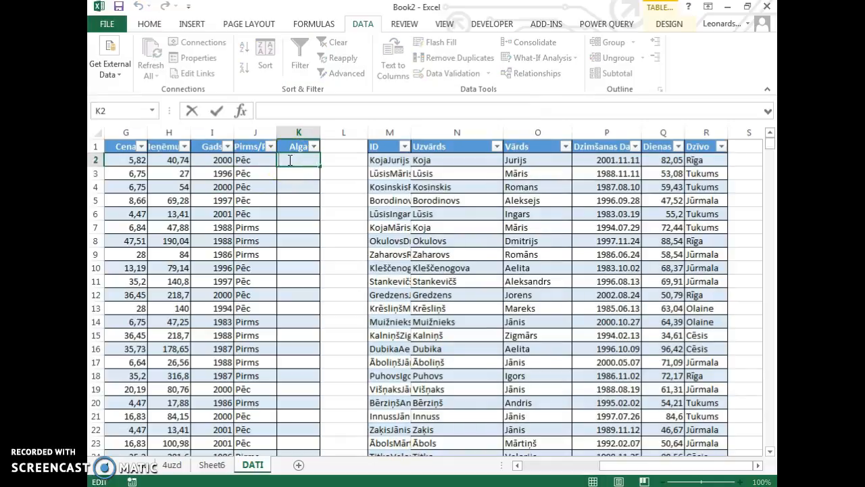
key("ctrl+v")
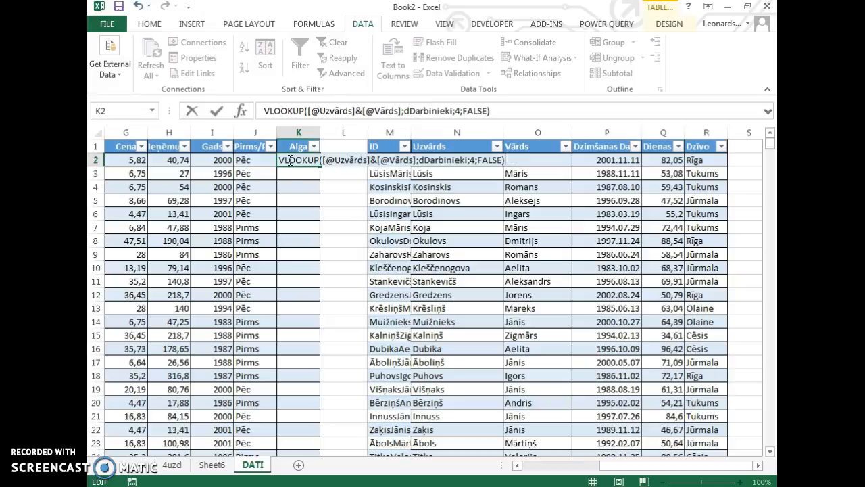
left_click(263, 112)
type("=")
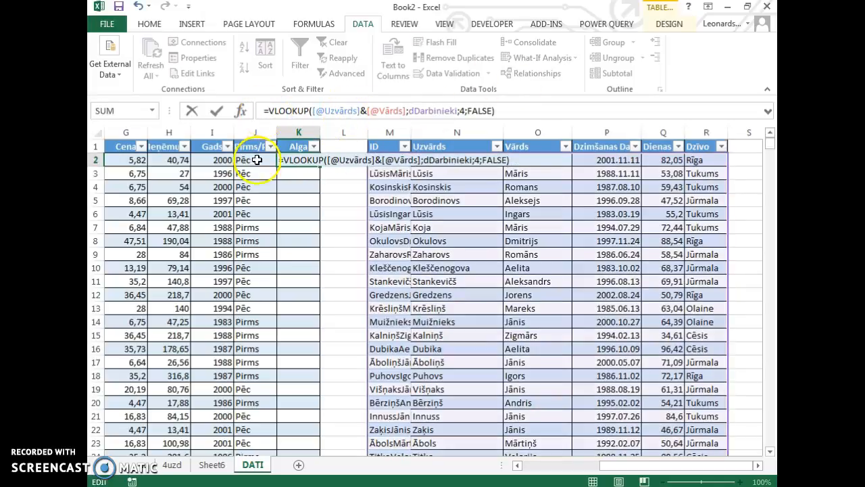
Set the VLOOKUP's column index to 5 and enter the formula for the Alga column.
left_click_drag(312, 111, 406, 113)
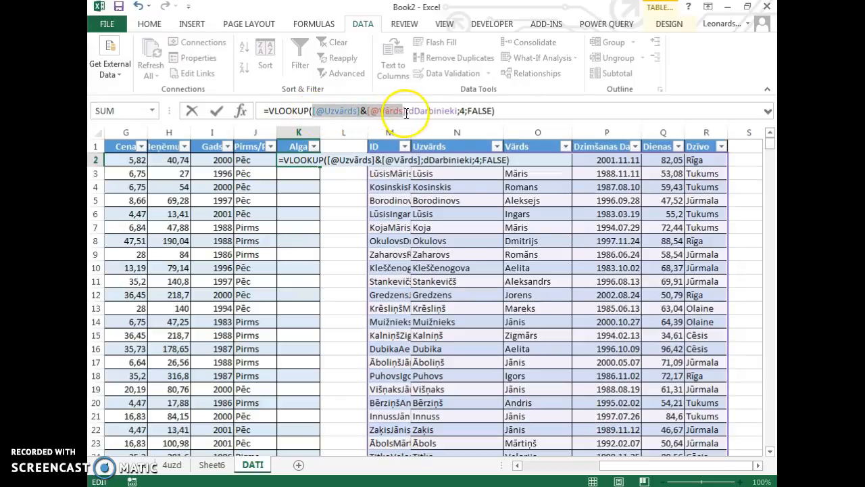
left_click(461, 111)
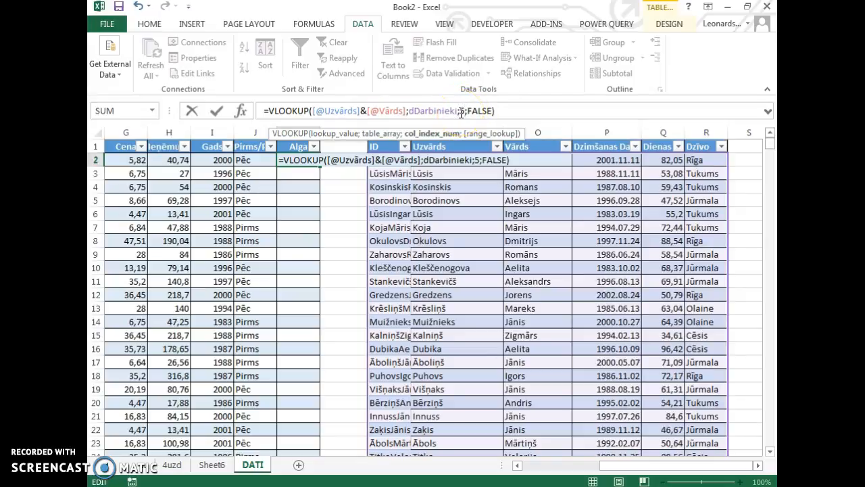
key("Return")
left_click_drag(298, 160, 306, 442)
left_click(294, 160)
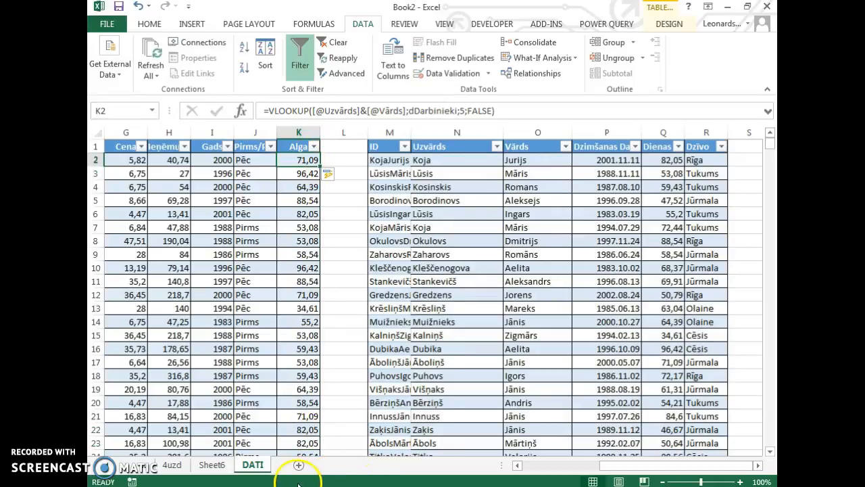
Compare the records in rows 7 and 8 of the sales table, including their Alga values and formulas.
left_click(519, 466)
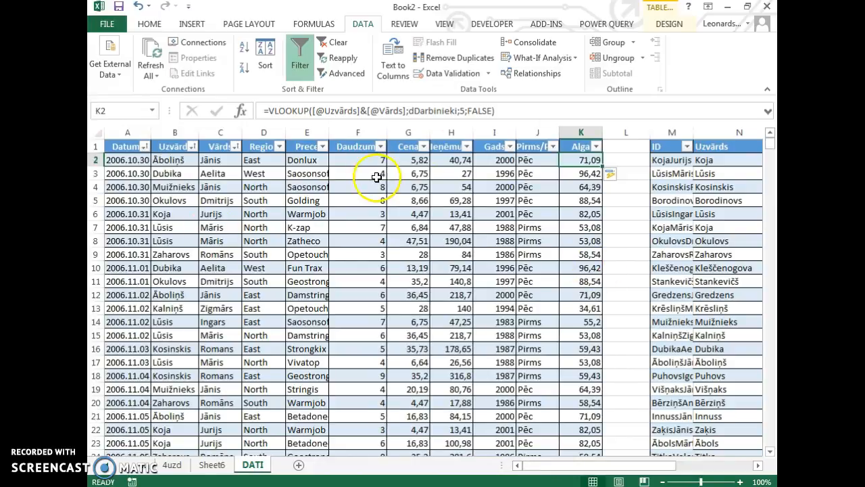
left_click_drag(129, 224, 598, 240)
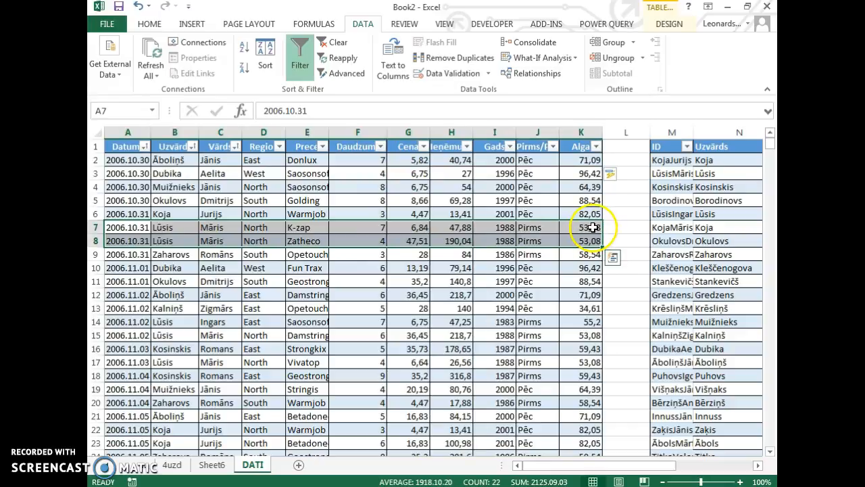
left_click(590, 228)
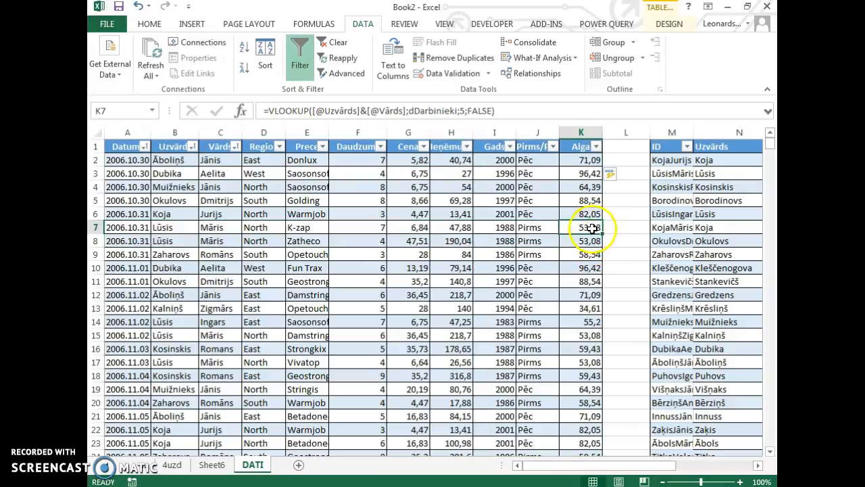
left_click(590, 240)
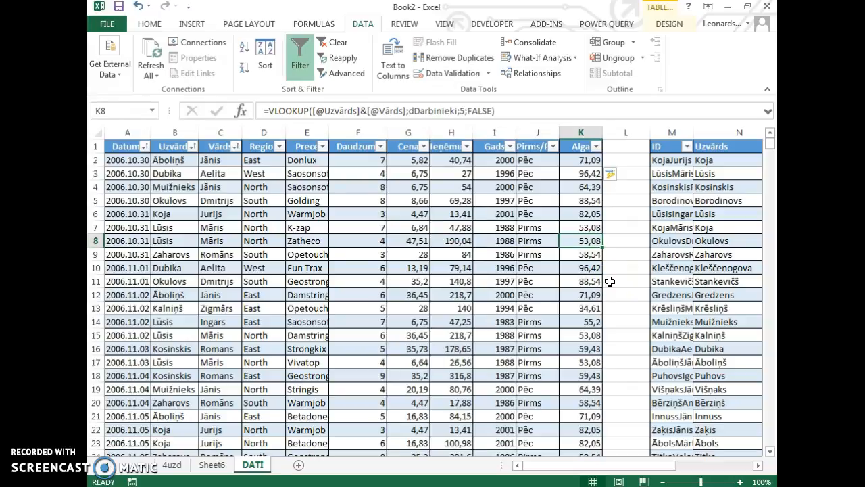
left_click(590, 227)
left_click(589, 241)
Extend the formula in the first Alga cell by multiplying the VLOOKUP by (a1&b1&c1<>a2&b2&c2).
left_click(589, 159)
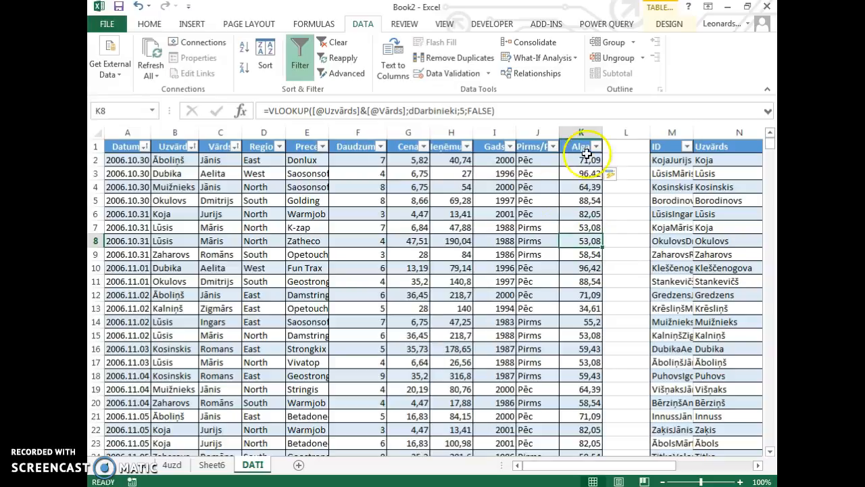
double_click(588, 159)
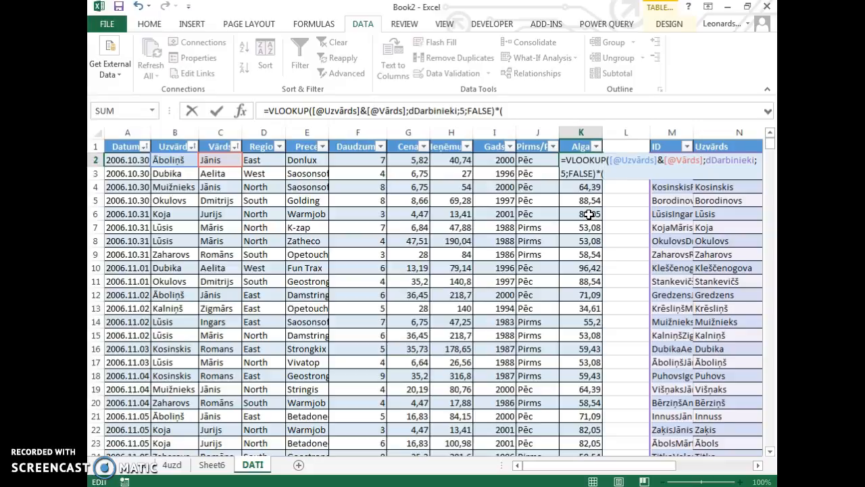
type("a1&b1")
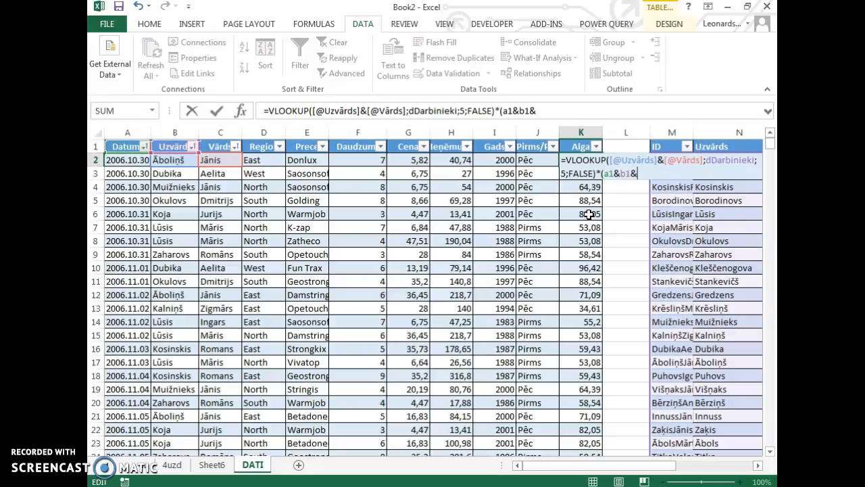
type("&c1<>")
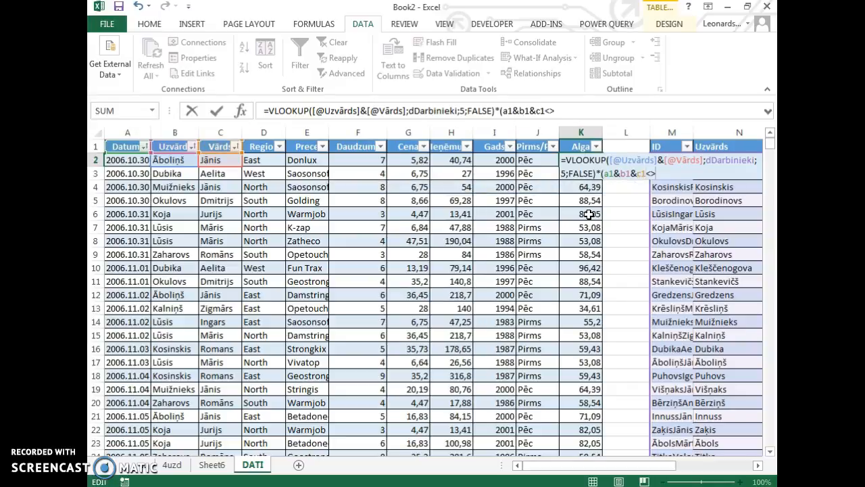
type("a2&b")
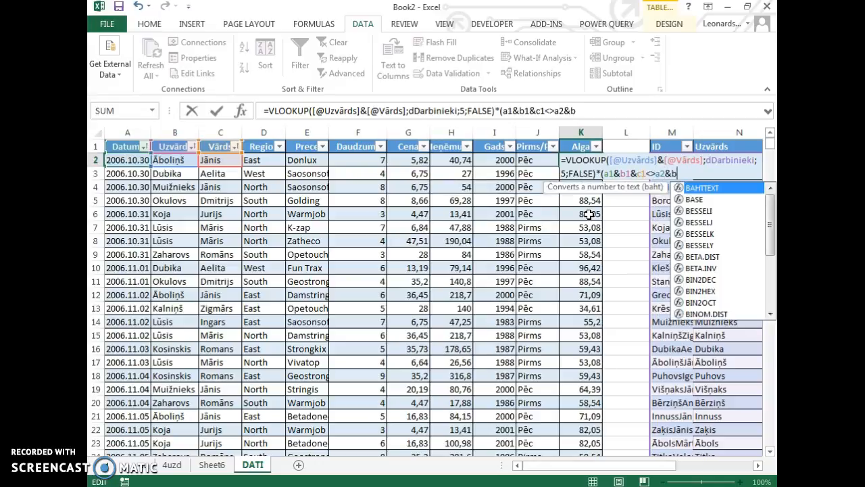
type("2&c2")
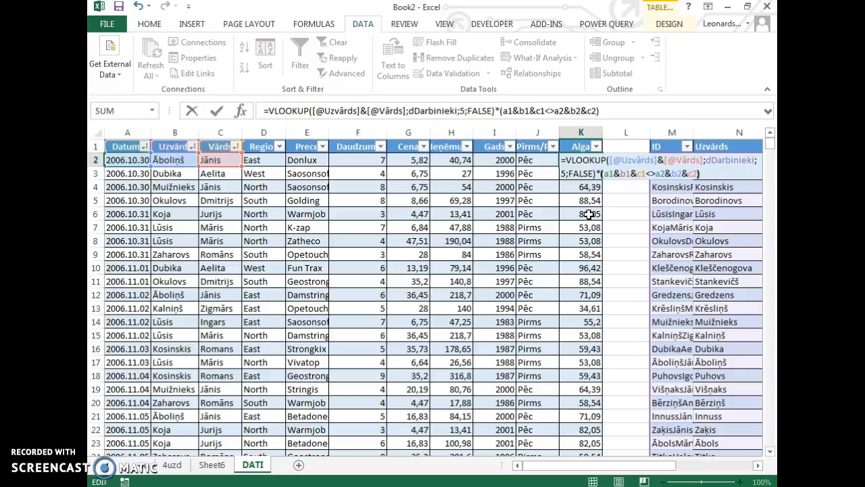
Enclose each side of the comparison in its own parentheses, making the multiplier ((a1&b1&c1)<>(a2&b2&c2)).
left_click(605, 174)
type("(")
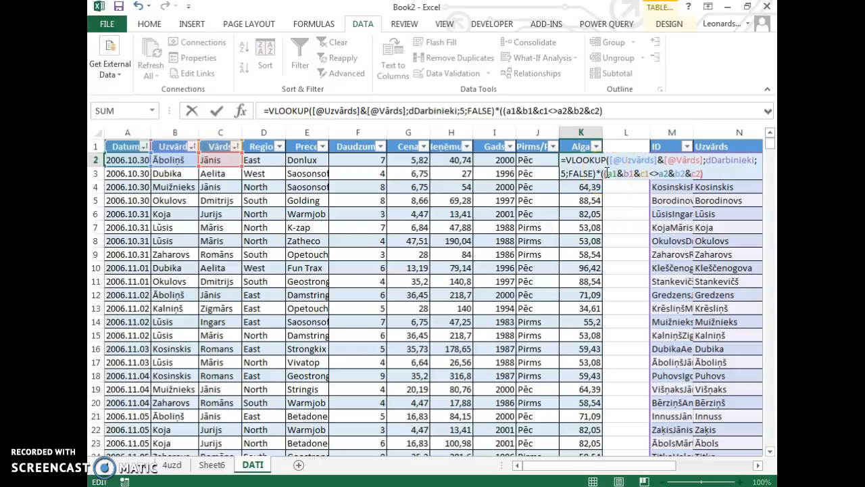
type(")")
left_click(663, 174)
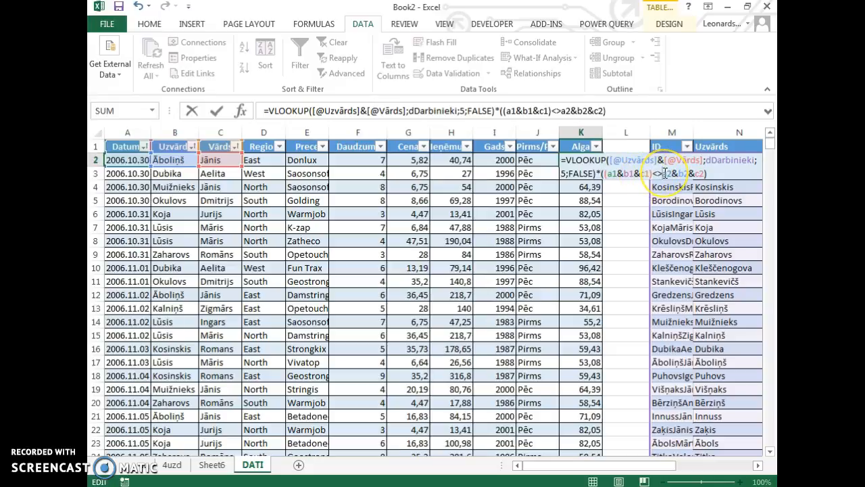
type("(")
left_click(708, 174)
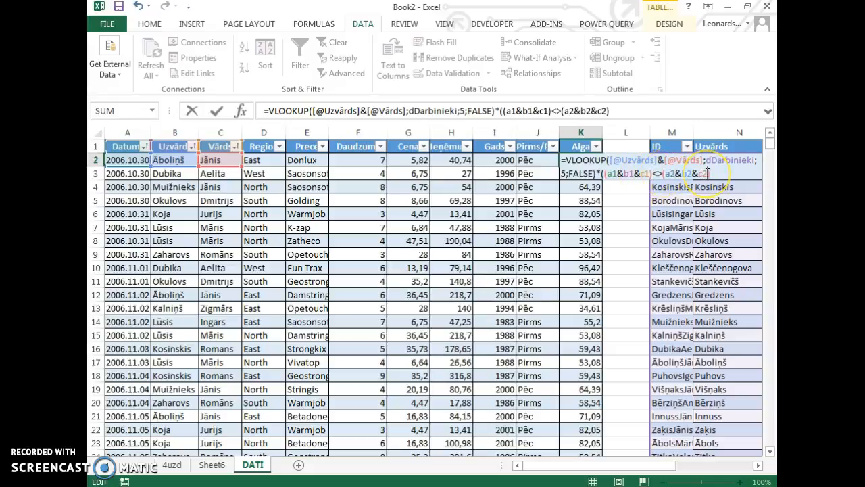
Evaluate (a1&b1&c1) in place within the Alga formula, undo the evaluation, and compare it with the a2&b2&c2 part.
left_click_drag(655, 173, 607, 174)
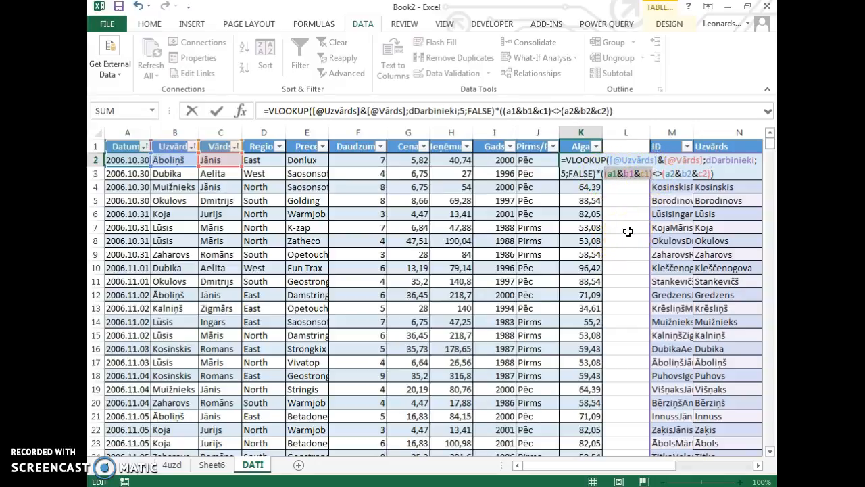
type("\"DatumsUzvārdsVārds\"")
left_click(608, 167)
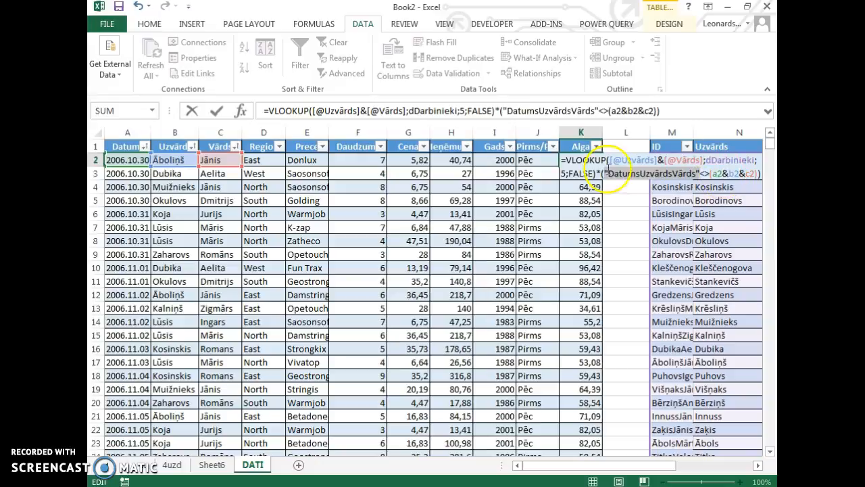
left_click(674, 165)
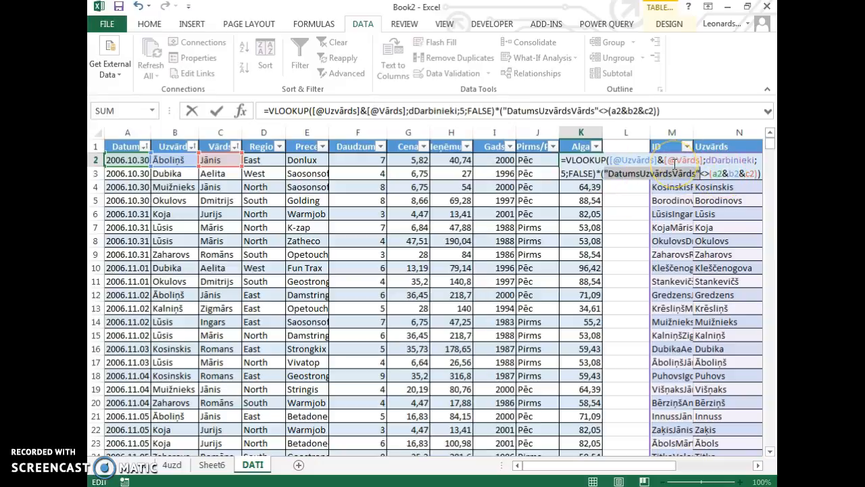
key("ctrl+z")
left_click(612, 172)
mouse_move(612, 172)
left_mouse_down()
mouse_move(708, 174)
mouse_move(615, 175)
left_mouse_up()
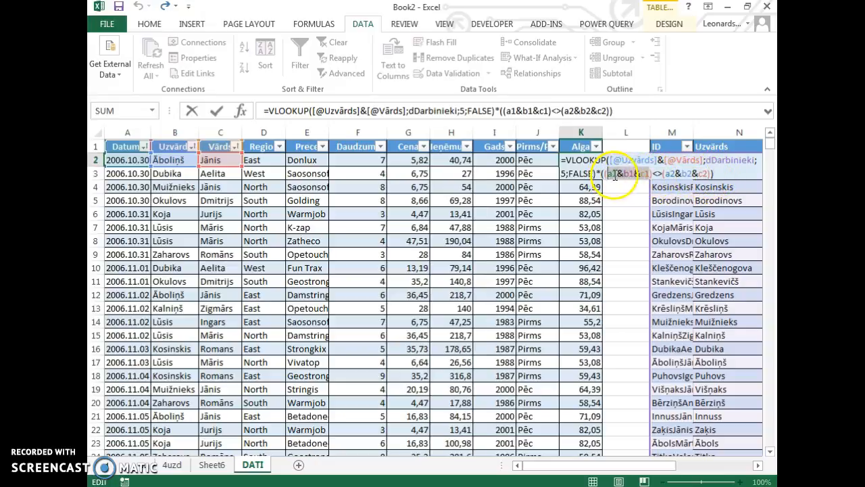
left_click_drag(668, 174, 703, 174)
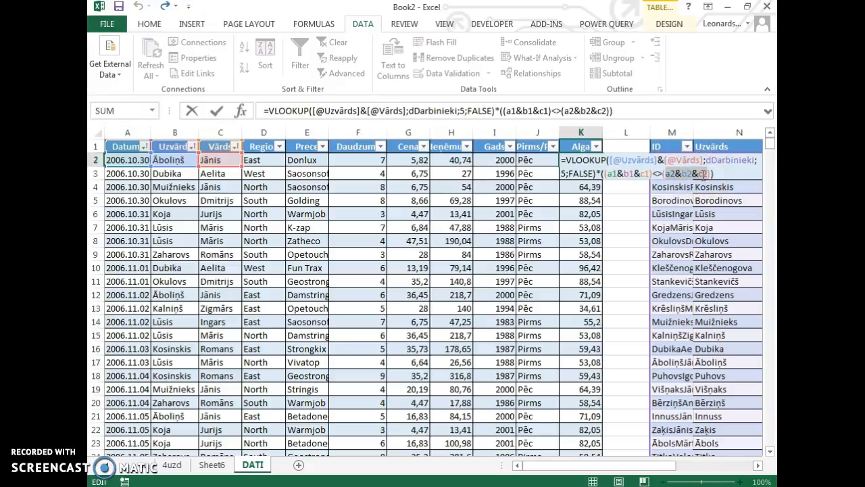
Evaluate the whole ((a1&b1&c1)<>(a2&b2&c2)) comparison in place, undo the evaluation, and enter the formula for the Alga column.
left_click_drag(714, 175, 601, 181)
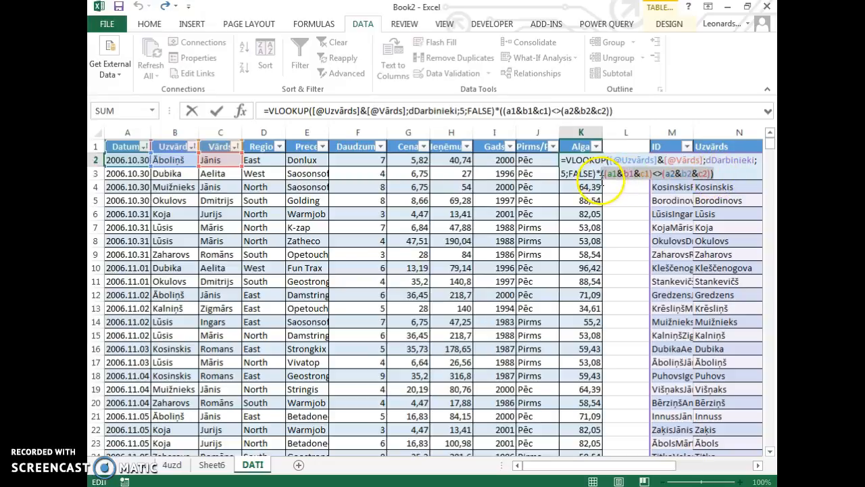
key("F9")
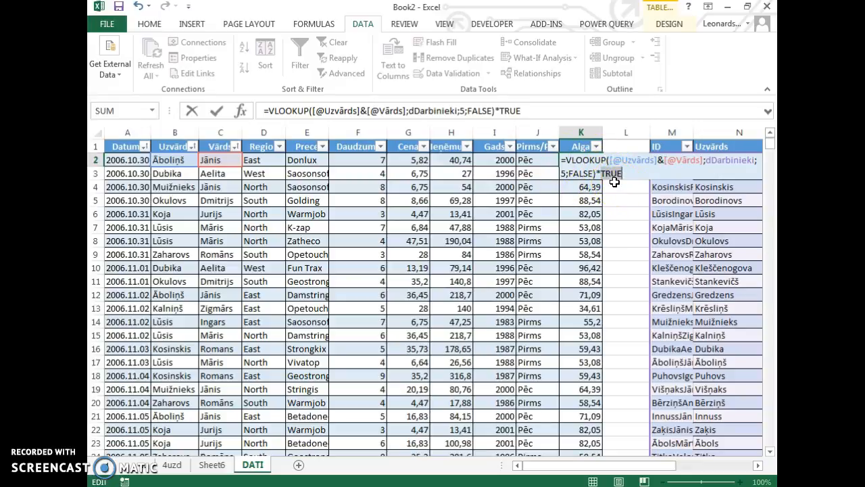
key("ctrl+z")
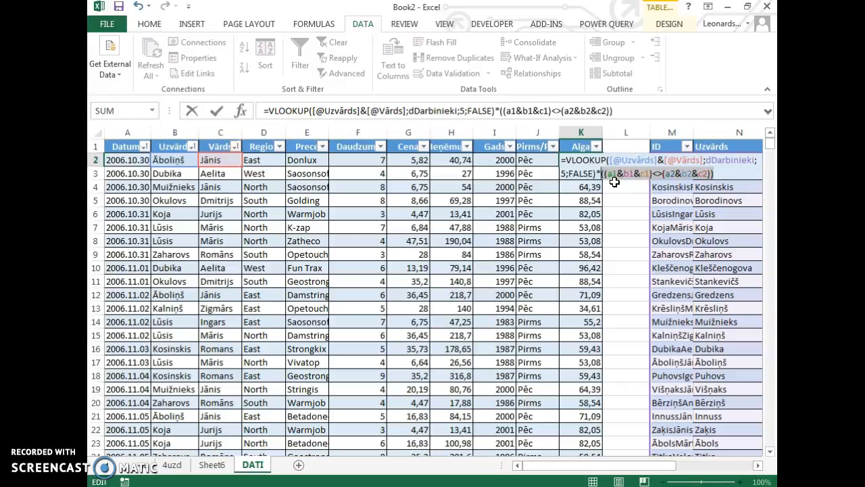
left_click(622, 177)
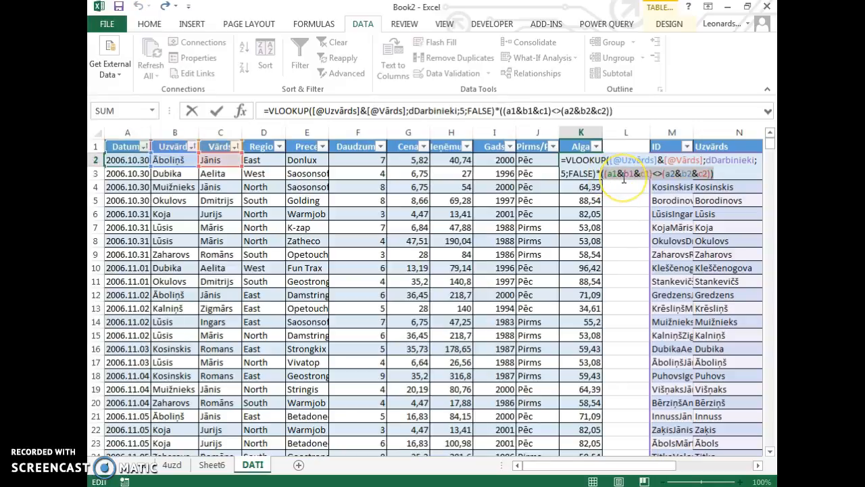
key("Return")
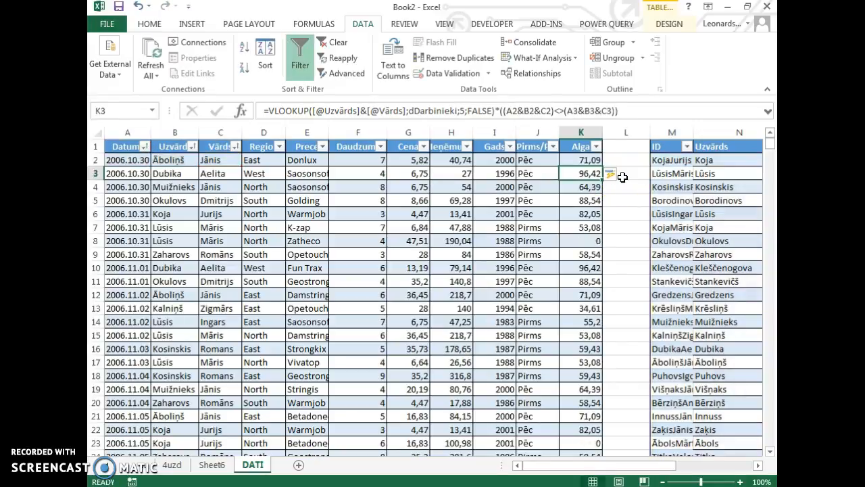
In the Alga formula on row 8, evaluate the (A7&B7&C7) and (A8&B8&C8) parts in place, undoing each evaluation.
left_click(586, 241)
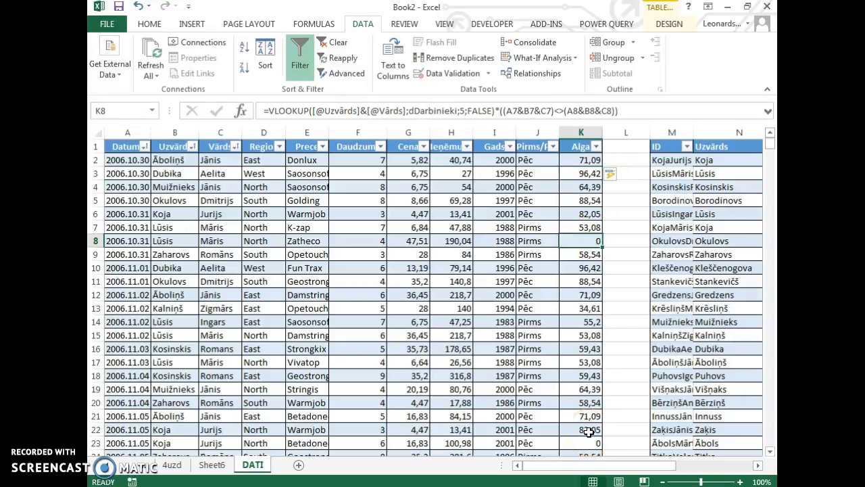
key("F2")
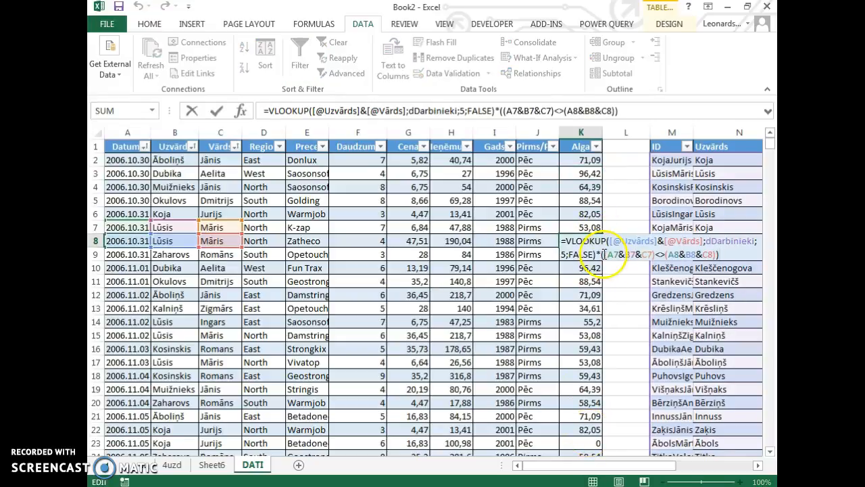
mouse_move(602, 255)
left_mouse_down()
mouse_move(656, 257)
mouse_move(605, 258)
left_mouse_up()
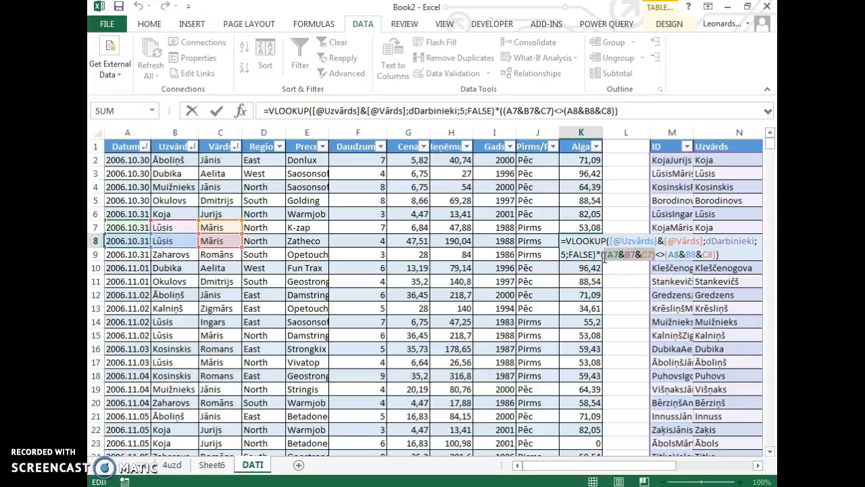
key("F9")
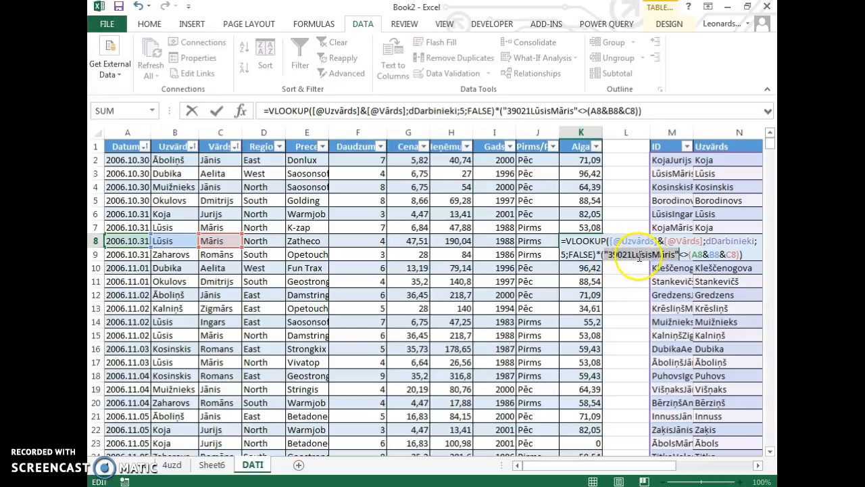
key("ctrl+z")
left_click_drag(666, 254, 712, 254)
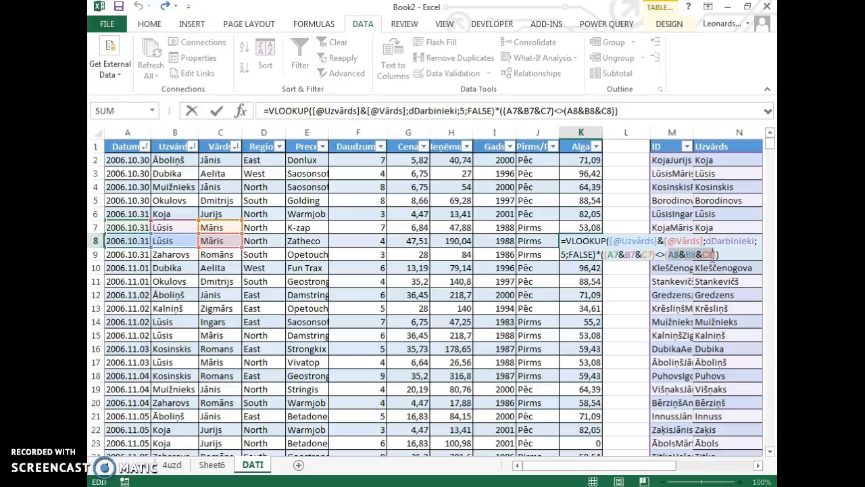
key("F9")
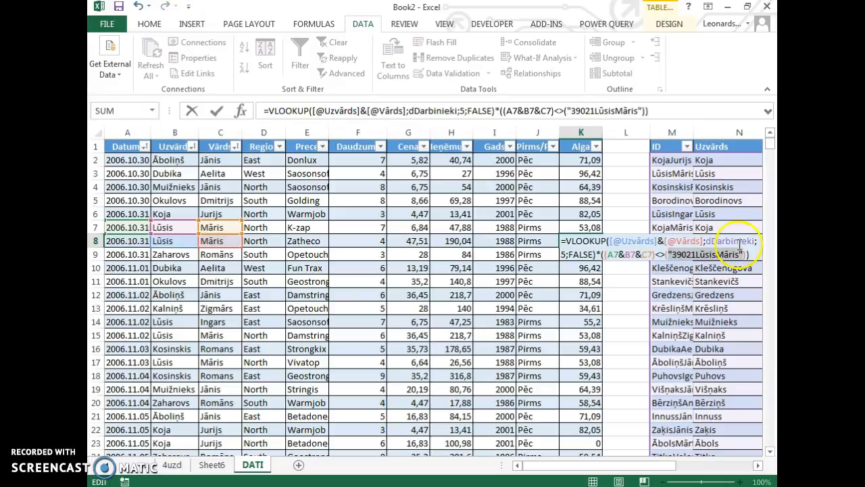
key("ctrl+z")
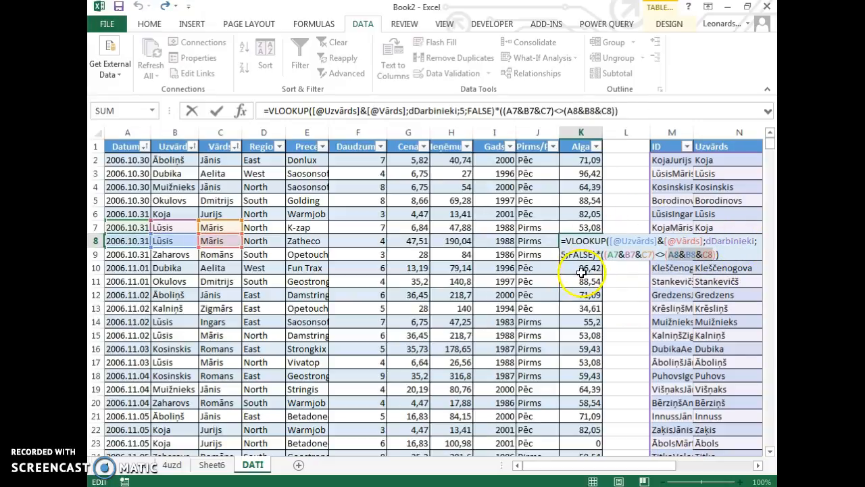
Evaluate the whole ((A7&B7&C7)<>(A8&B8&C8)) comparison in place on row 8, undo the evaluation, and close the formula.
left_click_drag(720, 256, 602, 261)
key("F9")
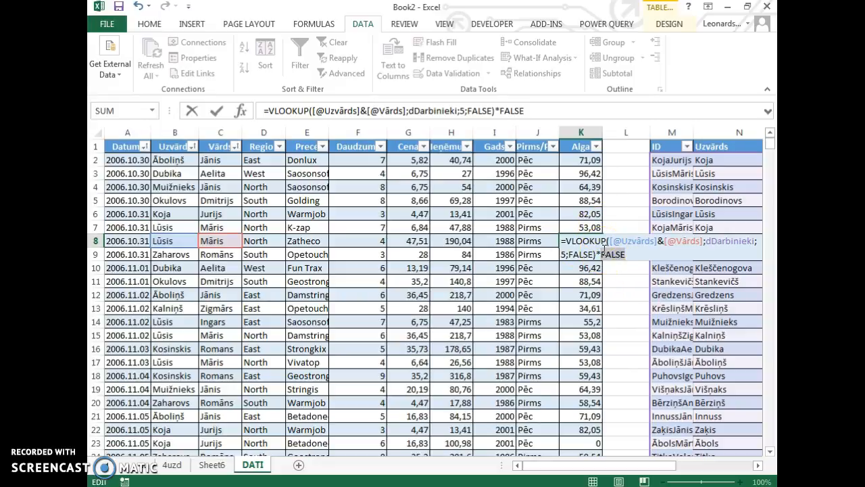
key("ctrl+z")
left_click(651, 260)
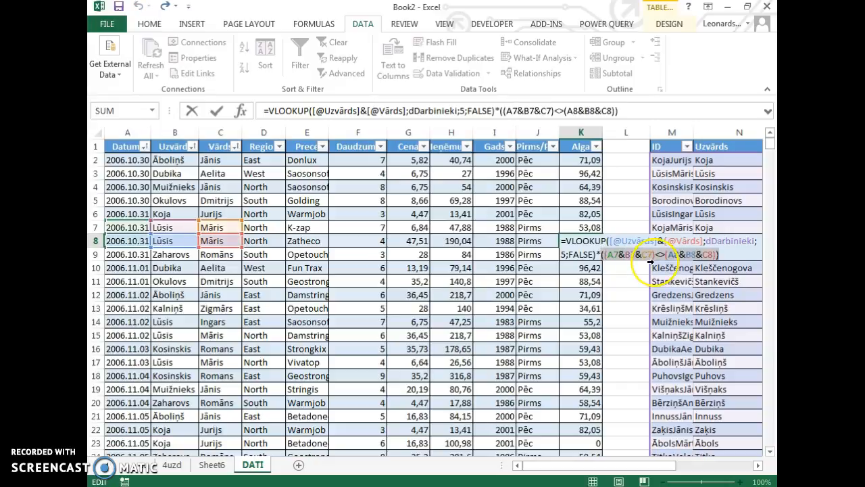
key("Return")
Examine the Alga column for rows that repeat the same date and employee, including rows 52 to 54.
left_click_drag(582, 160, 582, 401)
left_click(581, 242)
left_click_drag(585, 228, 585, 335)
scroll(586, 266, "down", 4)
scroll(582, 291, "down", 9)
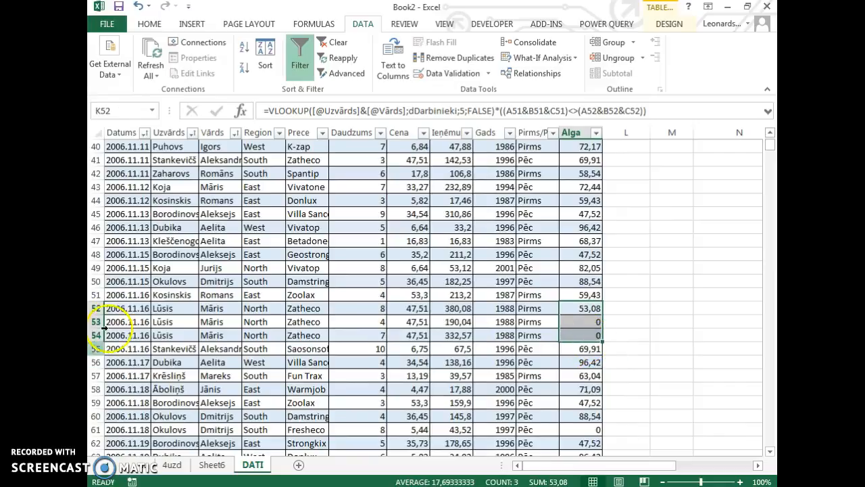
left_click_drag(137, 310, 106, 308)
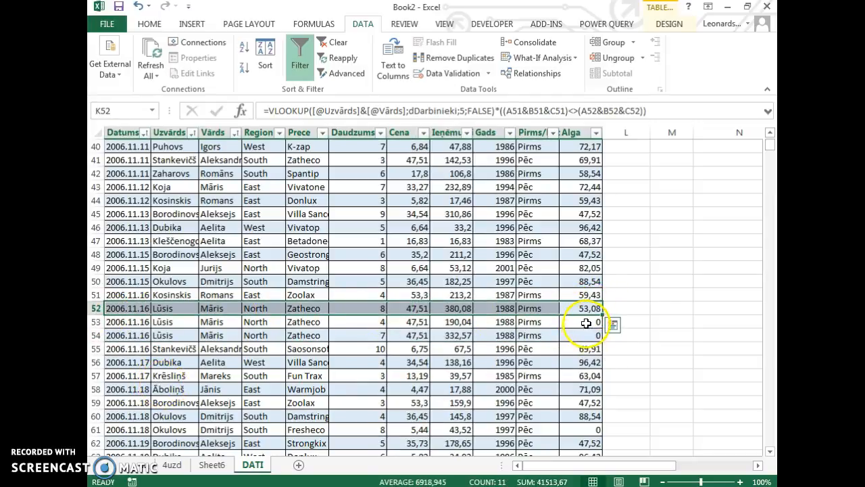
left_click_drag(585, 322, 581, 336)
scroll(580, 316, "up", 13)
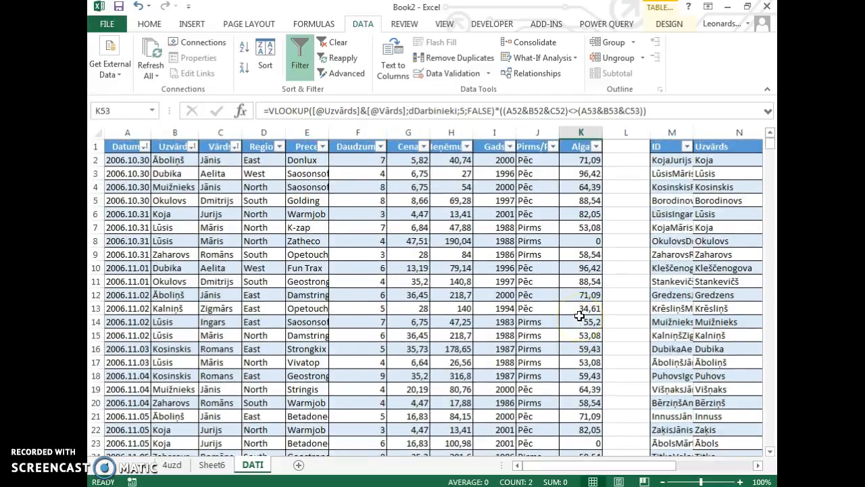
Insert a PivotTable from fDarijumi on a new worksheet, with Uzvārds and Vārds as row fields.
left_click(571, 163)
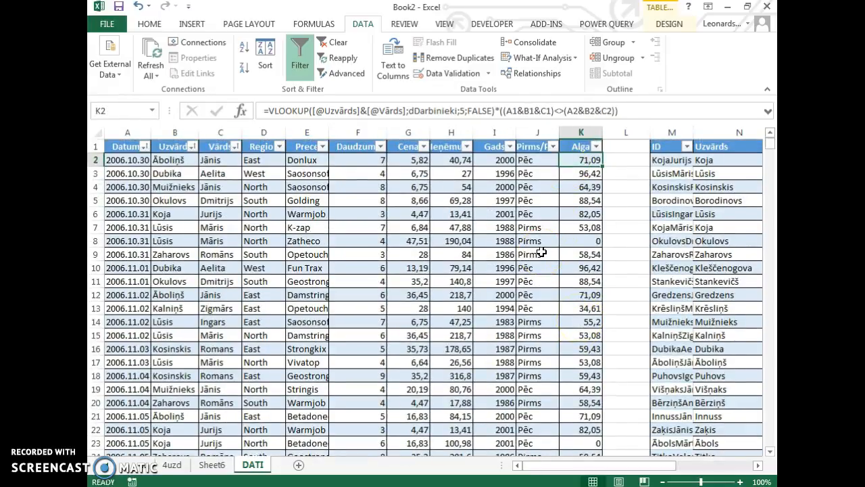
key("alt+n")
key("v")
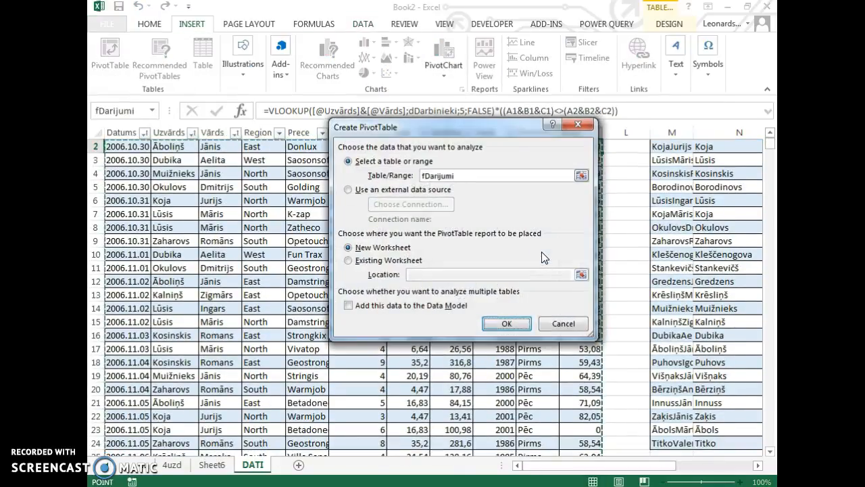
key("Return")
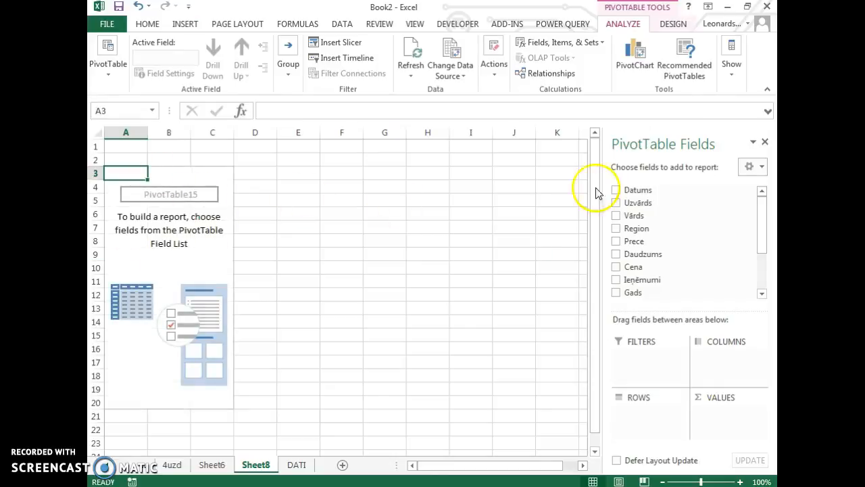
left_click_drag(638, 202, 648, 412)
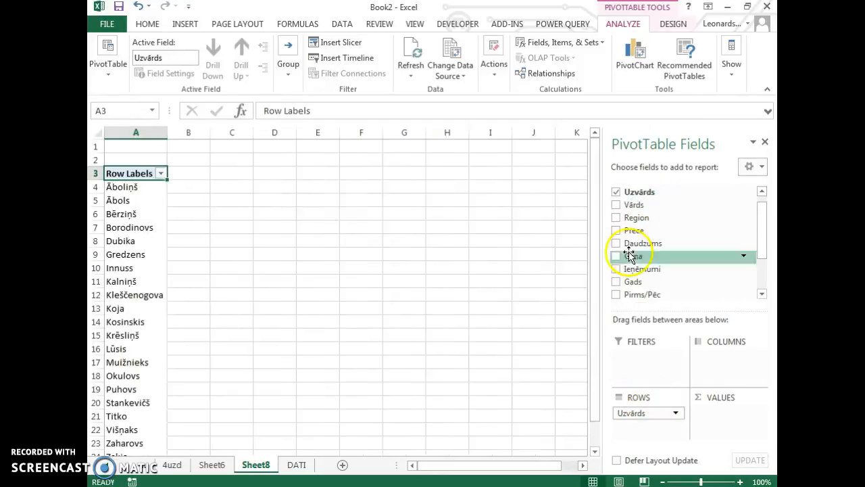
left_click_drag(634, 206, 655, 423)
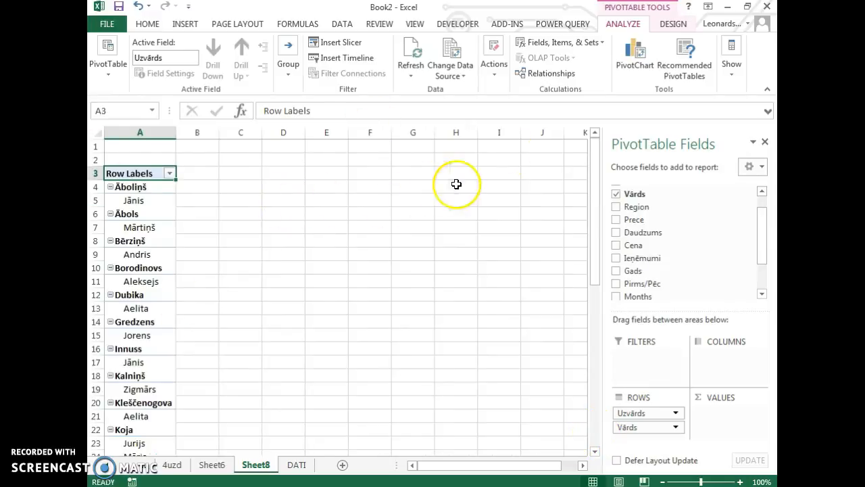
left_click(564, 42)
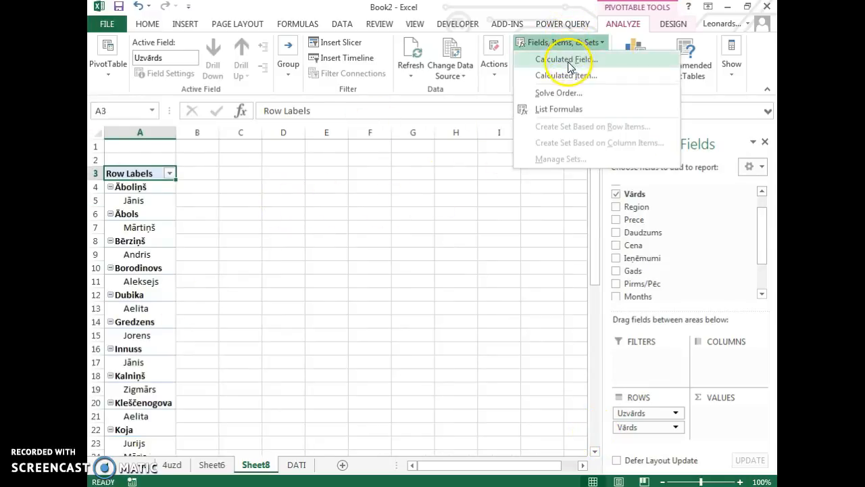
left_click(569, 59)
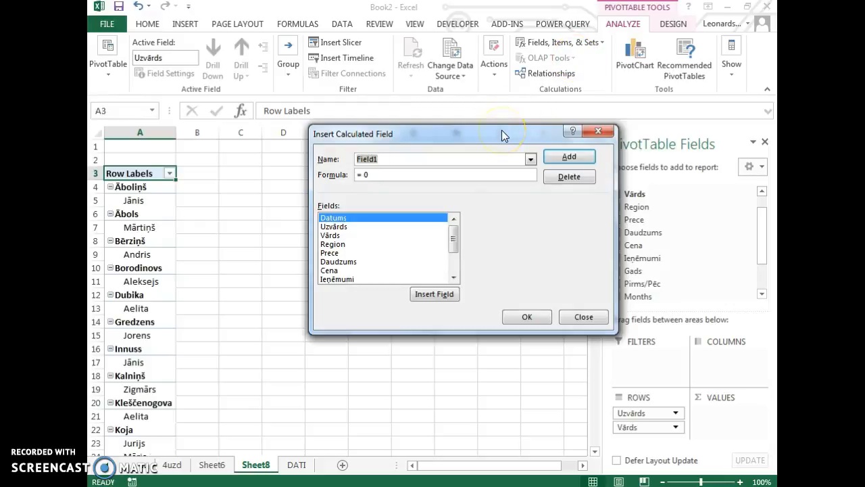
type("Peļ")
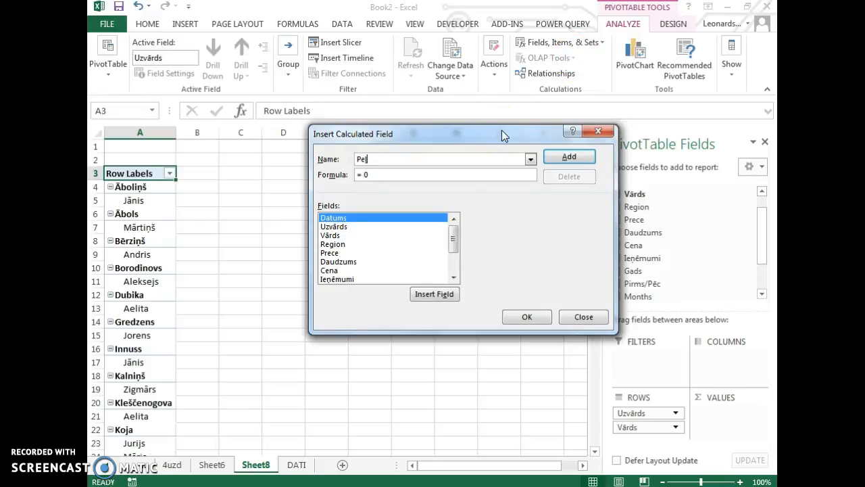
type("ņu")
left_click(415, 178)
double_click(345, 279)
type("-")
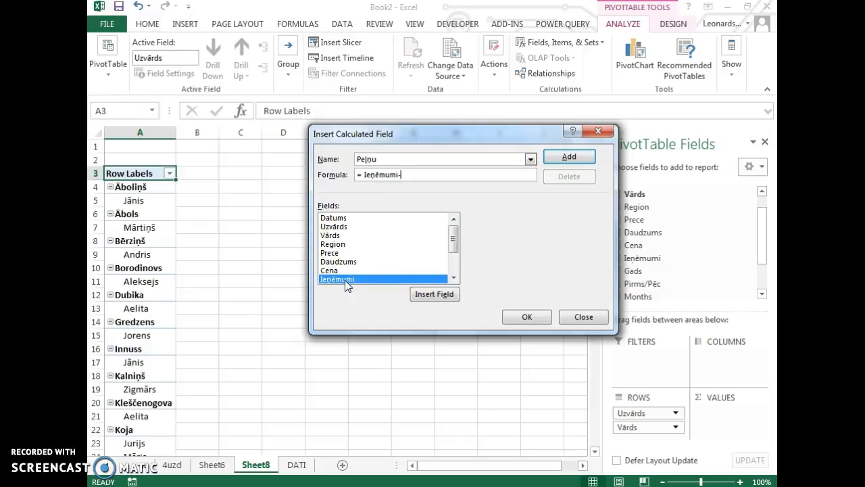
left_click_drag(451, 243, 458, 261)
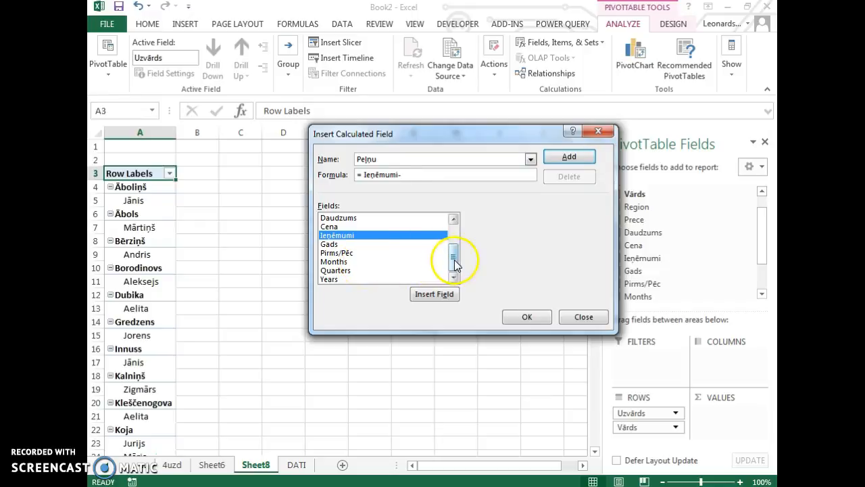
left_click(585, 316)
Refresh the PivotTable and add a calculated field named Peļņa with the formula =Ieņēmumi- Alga.
left_click(162, 228)
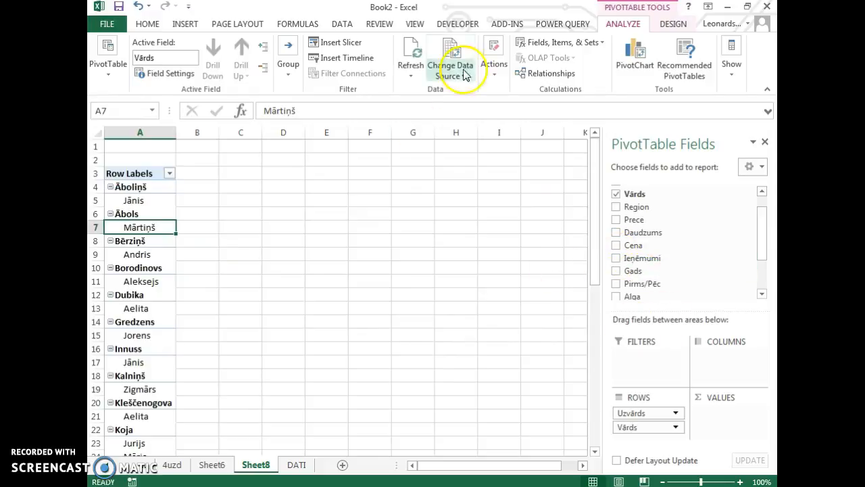
left_click(561, 41)
left_click(561, 60)
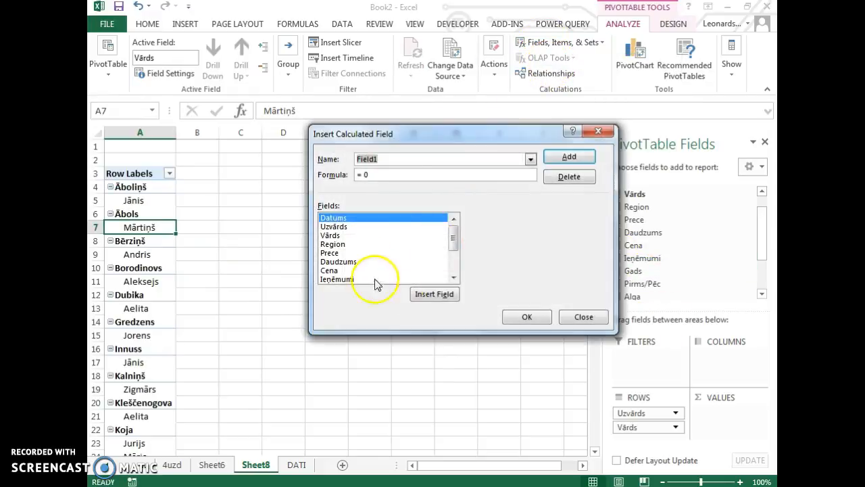
type("Peln")
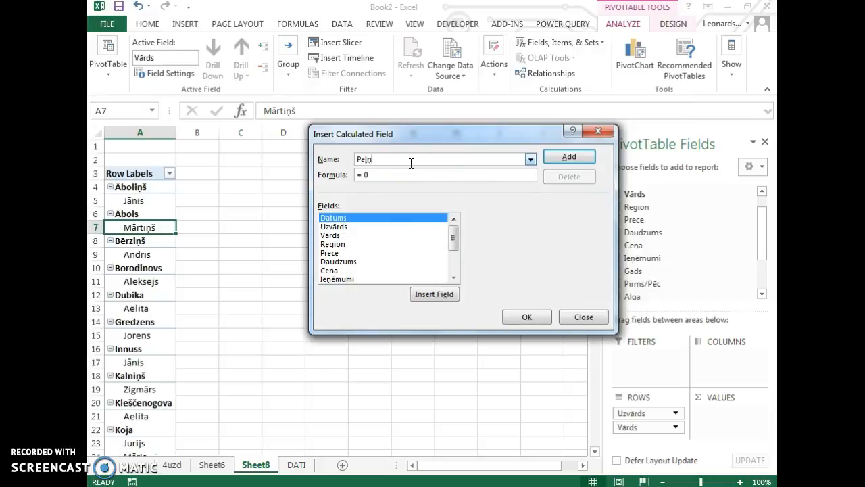
type("eļna")
double_click(344, 279)
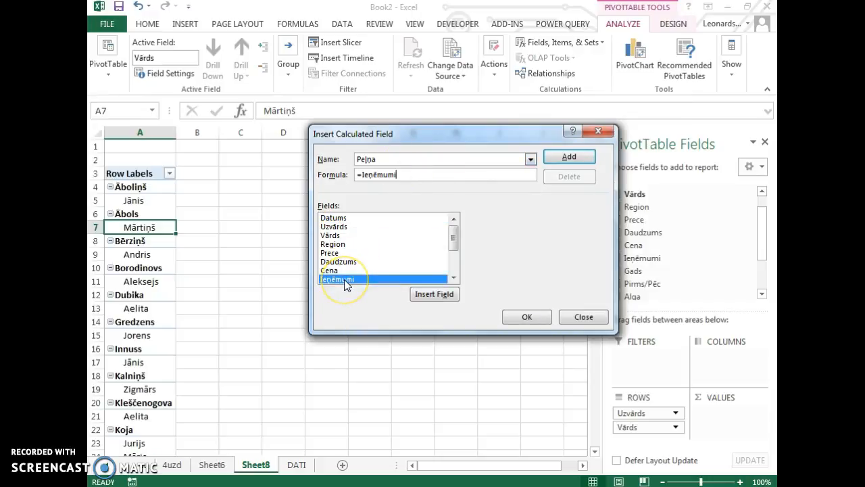
type("-")
left_click(454, 277)
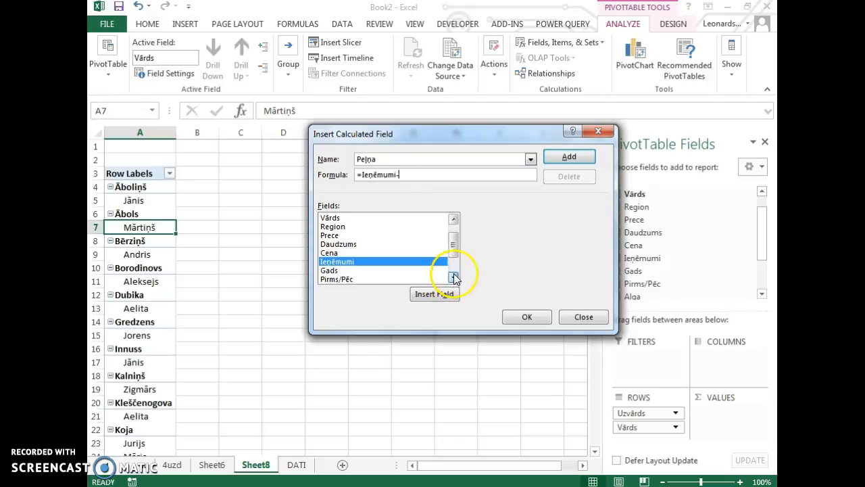
left_click(454, 278)
double_click(331, 278)
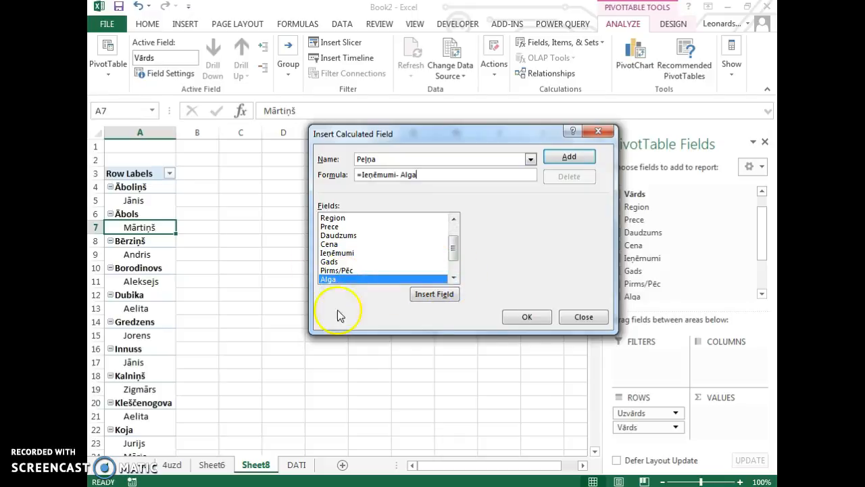
left_click(527, 322)
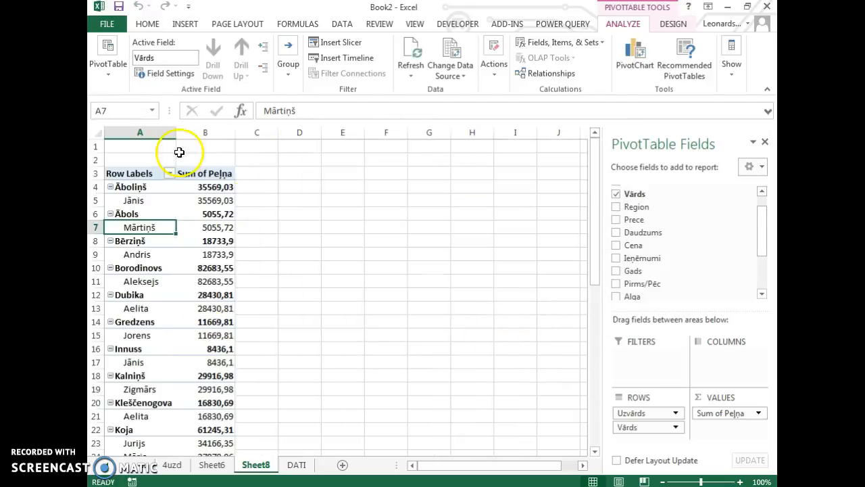
Lay out the PivotTable in tabular form with all item labels repeated and without subtotals or grand totals.
left_click(671, 24)
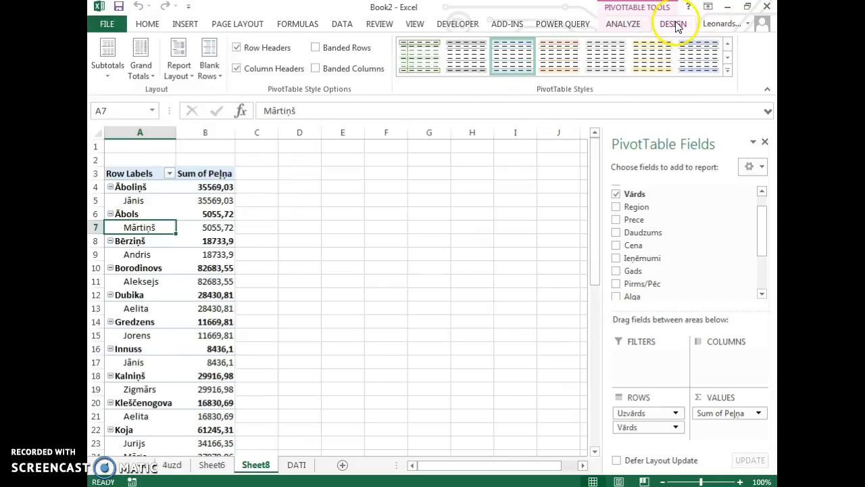
left_click(139, 73)
left_click(158, 100)
left_click(175, 72)
left_click(215, 159)
left_click(178, 68)
left_click(223, 188)
left_click(108, 65)
left_click(146, 97)
left_click(137, 254)
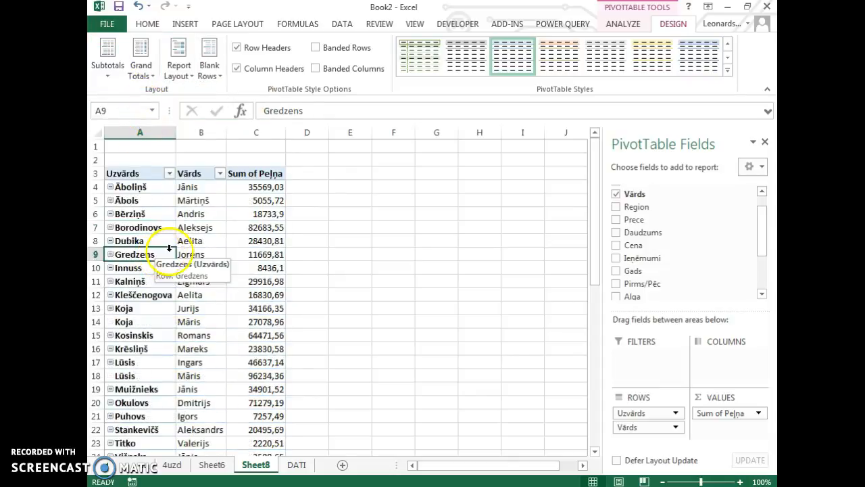
Sort the Uzvārds field in ascending order by Sum of Peļņa.
left_click_drag(257, 186, 269, 440)
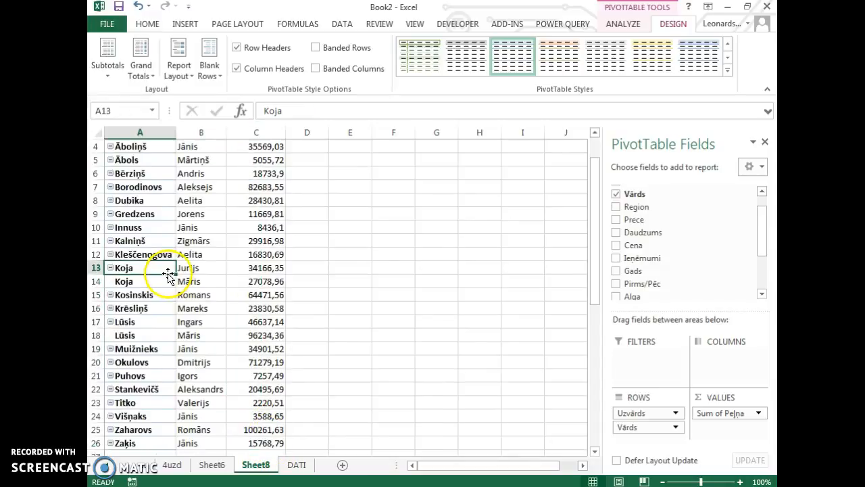
scroll(167, 274, "up", 1)
left_click(257, 186)
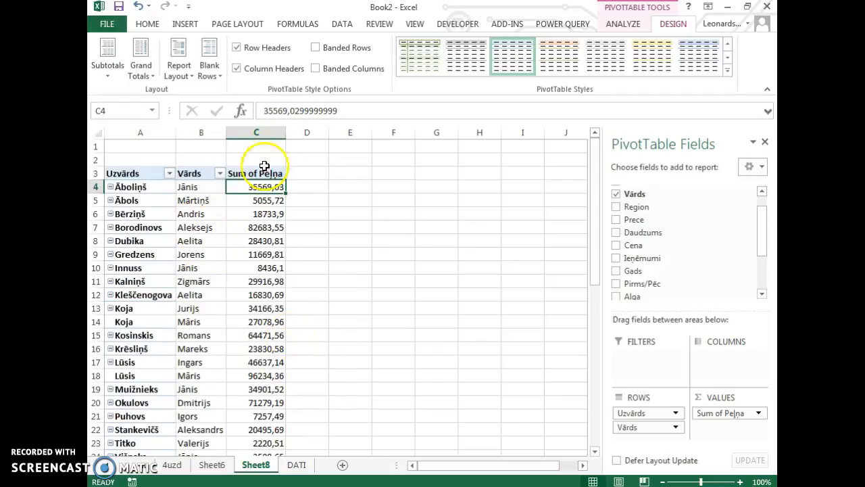
left_click(169, 174)
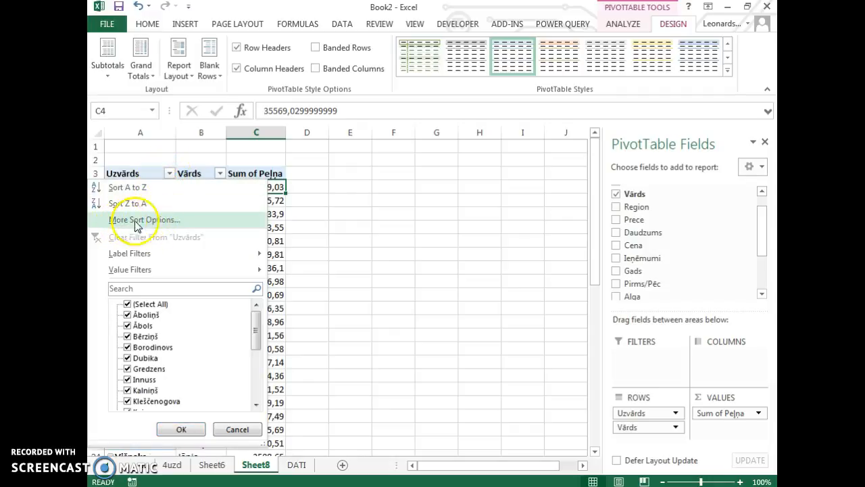
left_click(162, 223)
left_click_drag(430, 140, 471, 130)
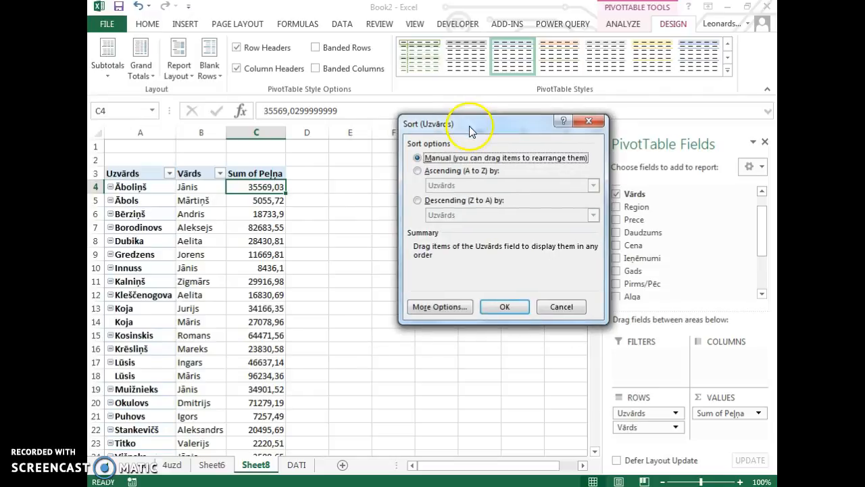
left_click(417, 171)
left_click(442, 185)
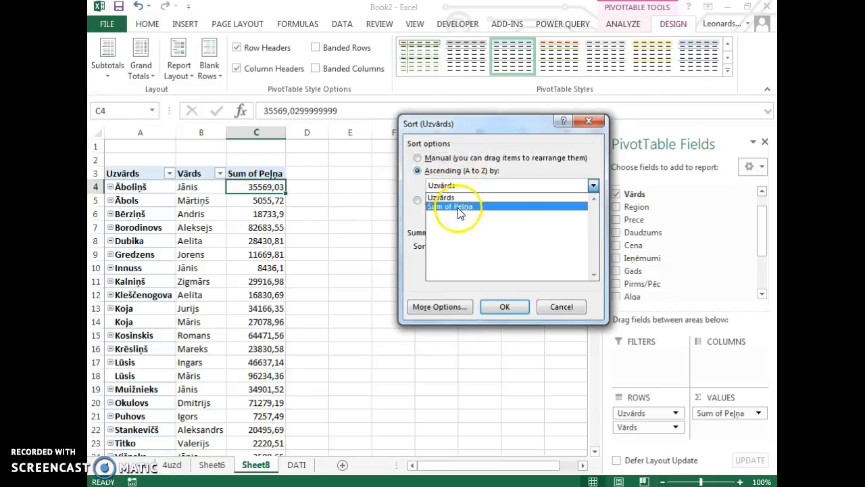
left_click(454, 203)
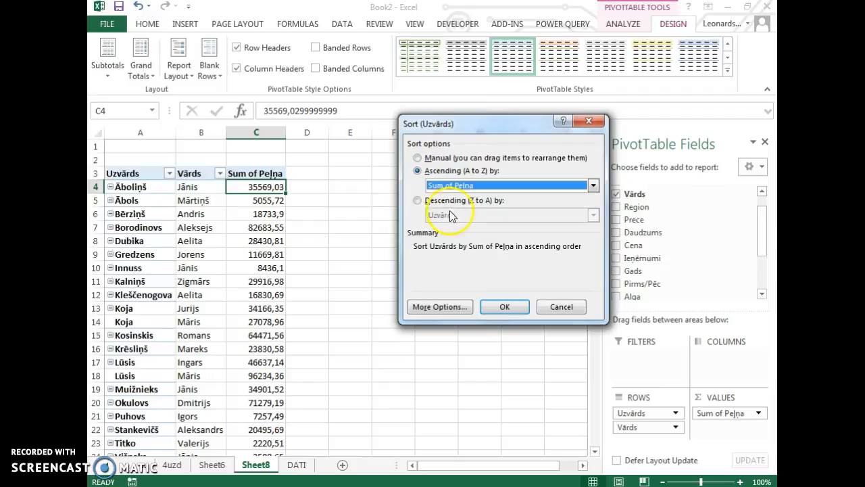
left_click(518, 311)
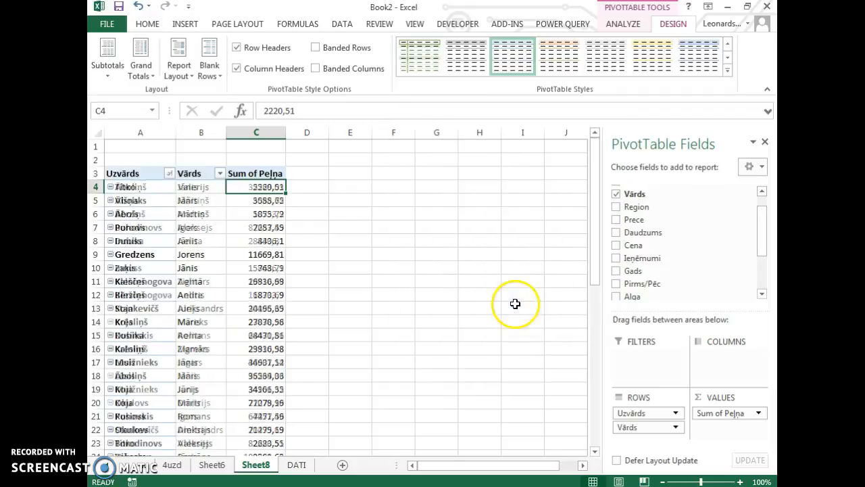
Examine the order of the Sum of Peļņa values, including the surname shared by two employees in rows 19 and 20.
left_click_drag(271, 188, 273, 448)
left_click(257, 188)
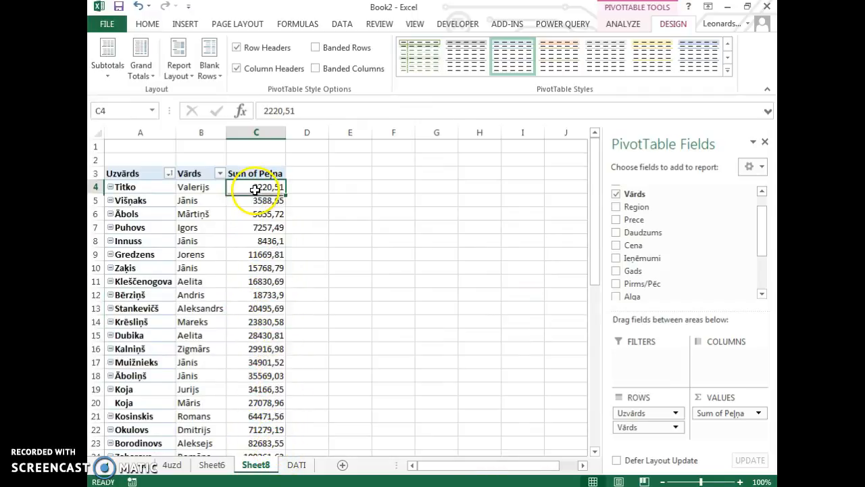
scroll(244, 264, "down", 4)
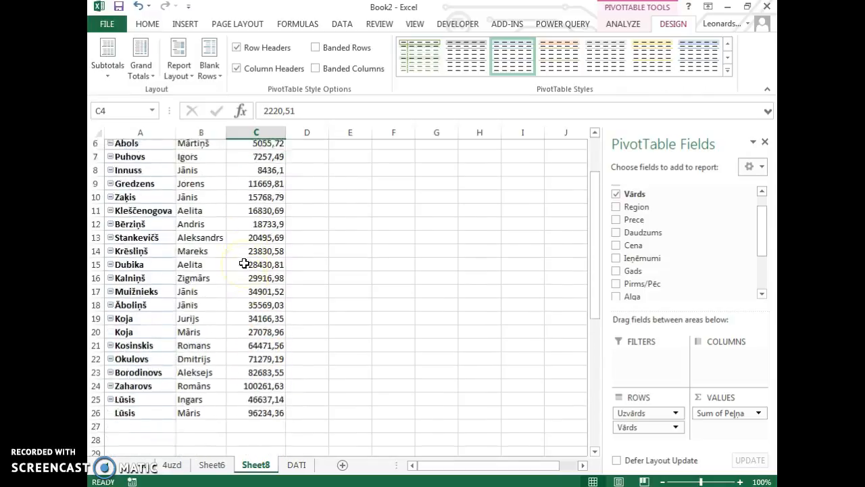
left_click(135, 227)
left_click(143, 238)
left_click(138, 222)
left_click(145, 231)
left_click_drag(145, 231, 252, 242)
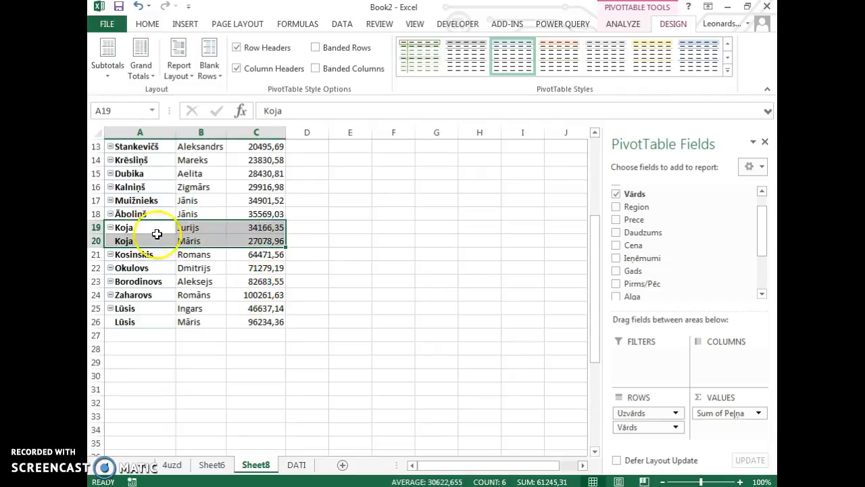
Collapse the two surname groups that each contain two employees and check their combined Sum of Peļņa against the sort order.
left_click(111, 228)
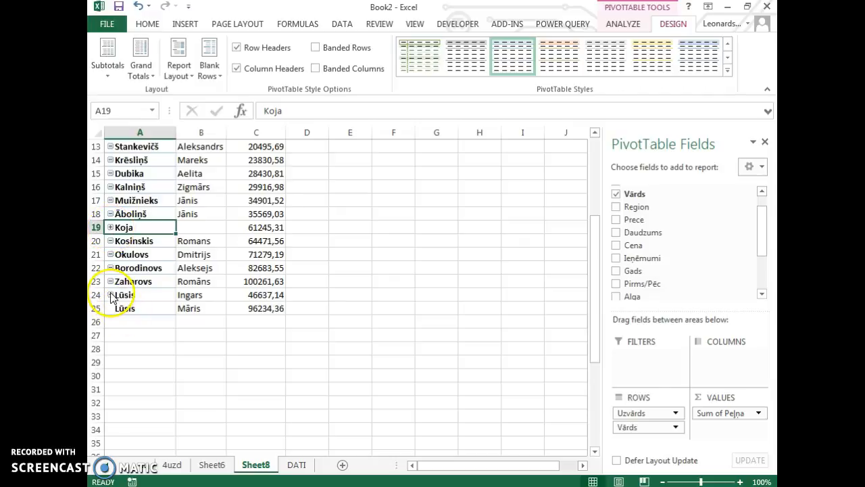
left_click(111, 295)
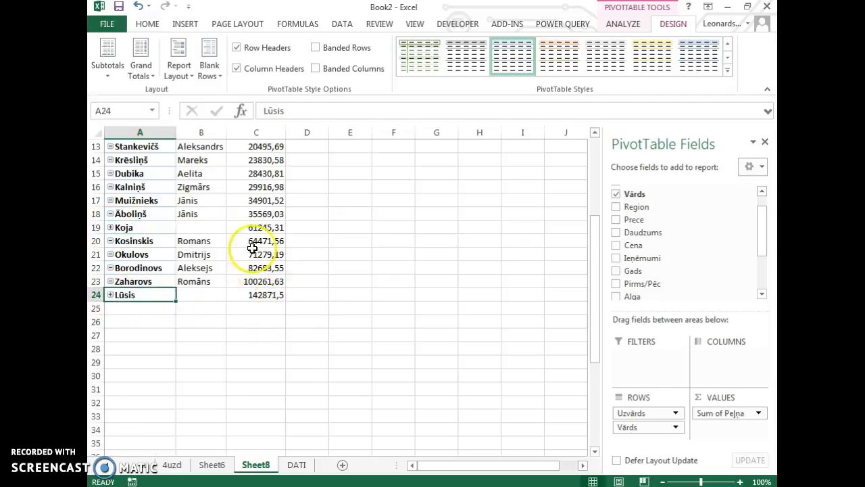
left_click_drag(250, 229, 261, 298)
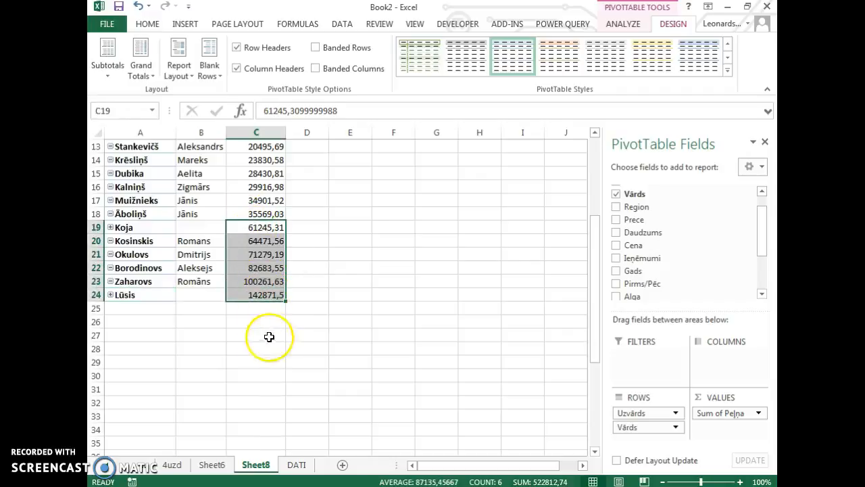
left_click(179, 311)
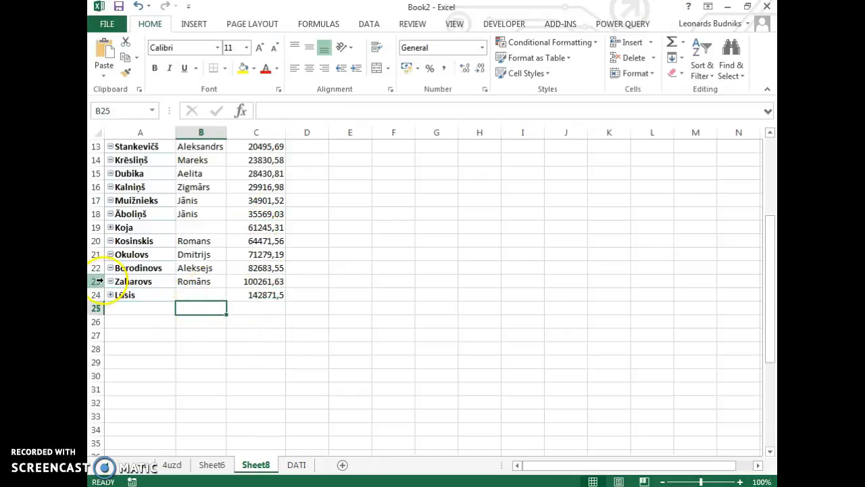
Expand and collapse again the shared-surname groups in rows 24 and 19 to compare individual profits with each surname's combined profit.
left_click(115, 281)
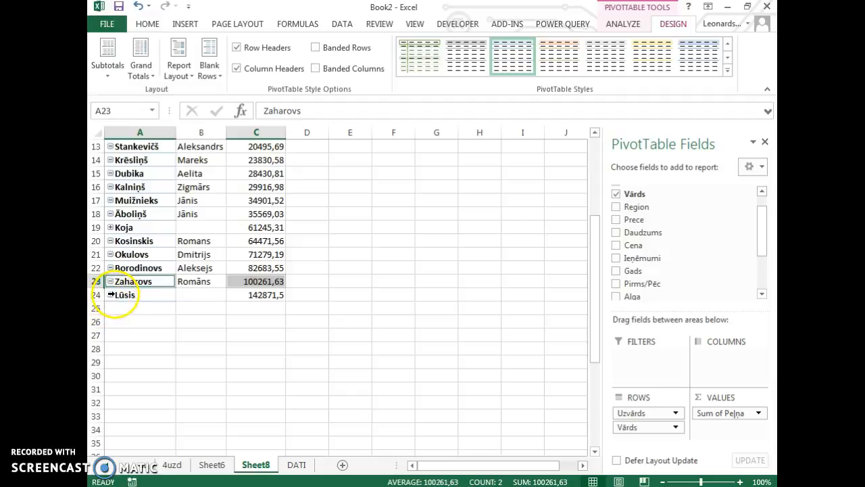
left_click(112, 295)
left_click(111, 296)
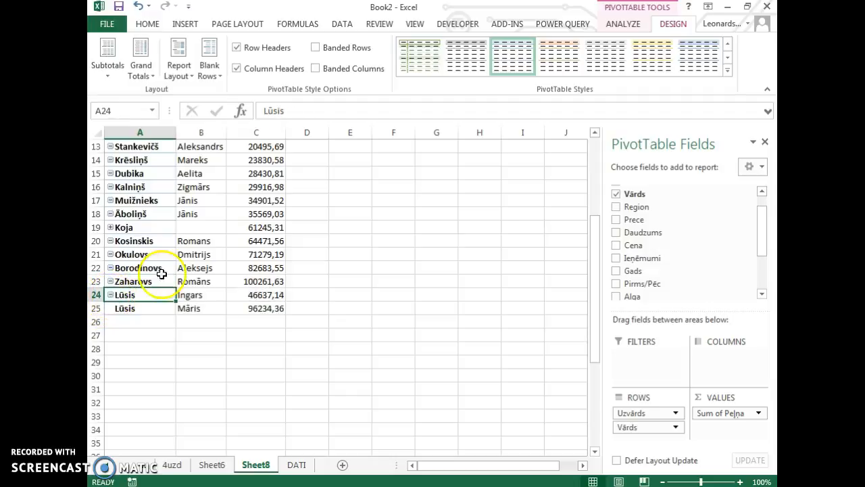
left_click(111, 295)
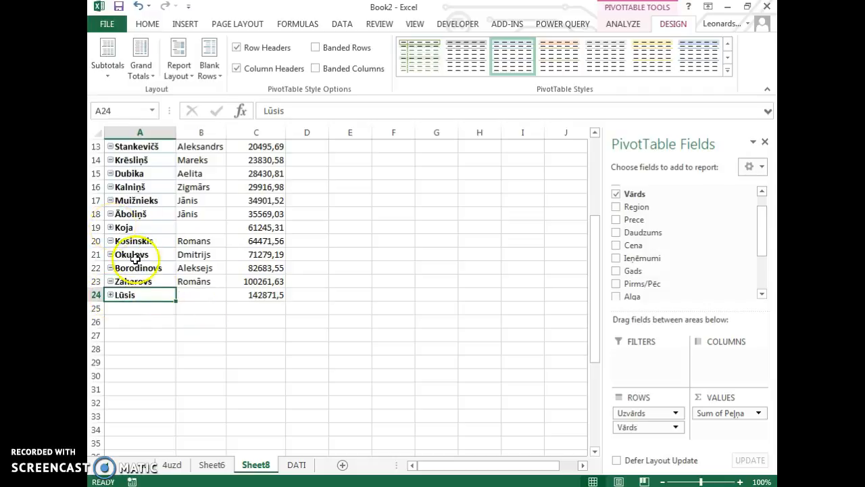
scroll(135, 259, "up", 4)
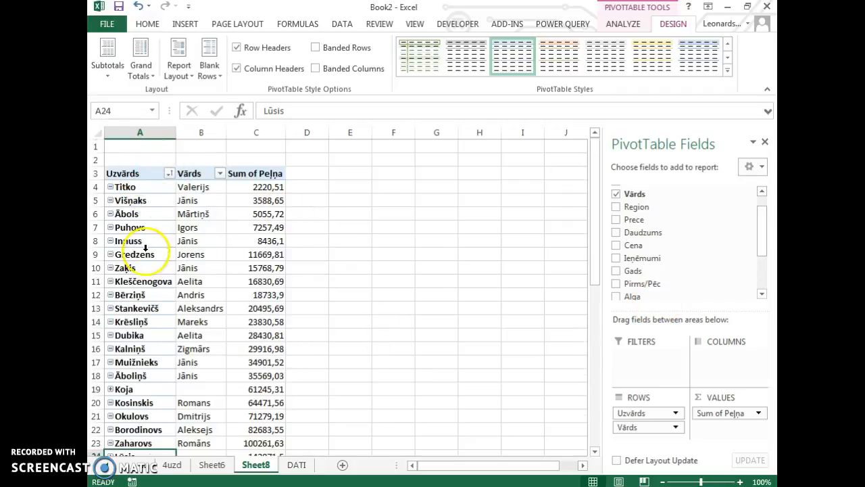
scroll(138, 315, "down", 3)
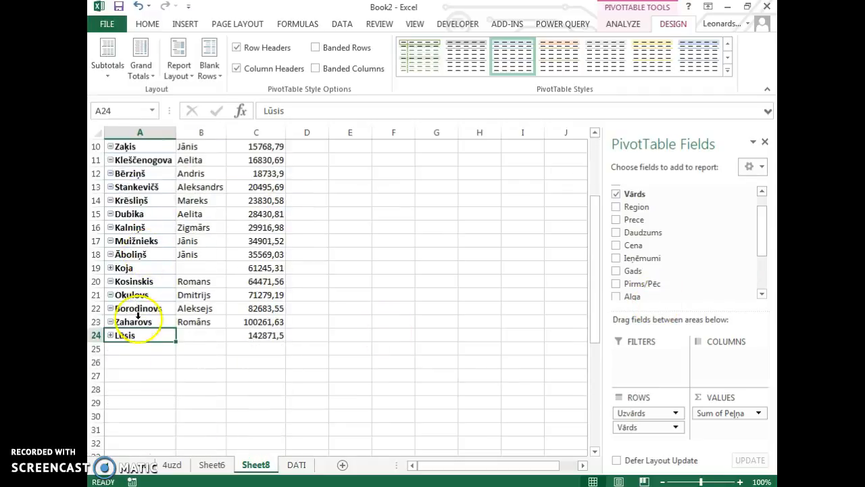
left_click(111, 268)
left_click(111, 268)
left_click(154, 213)
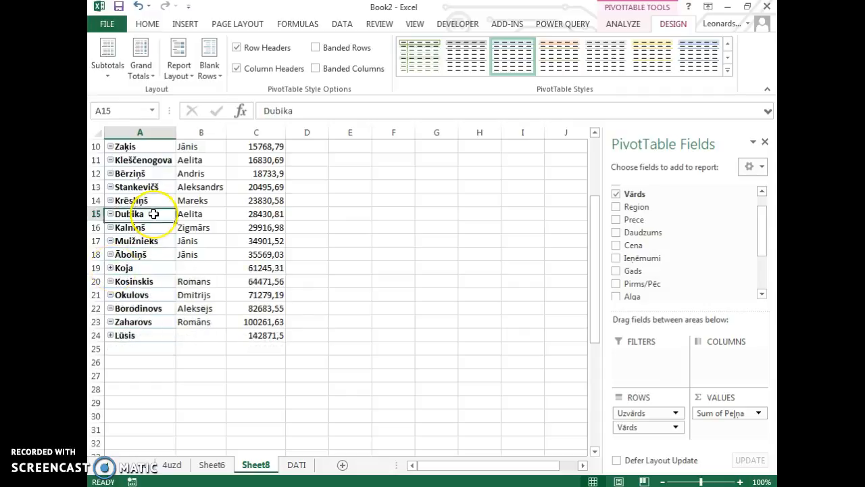
Review the ascending order of Sum of Peļņa from row 4 to row 24 with the shared surnames collapsed.
scroll(154, 214, "up", 3)
left_click_drag(278, 187, 260, 444)
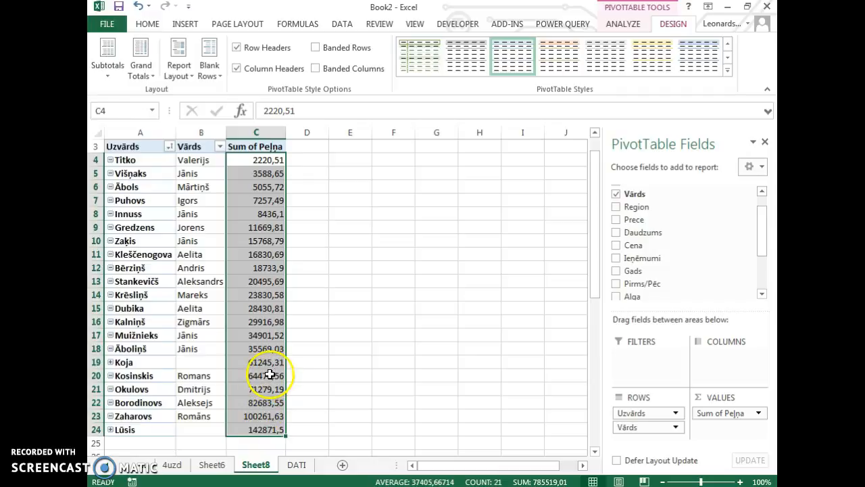
left_click_drag(270, 375, 274, 430)
left_click_drag(267, 160, 255, 228)
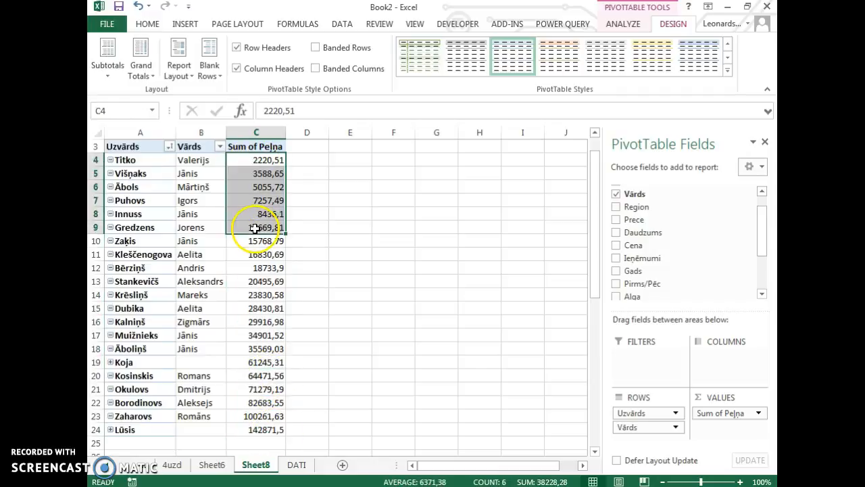